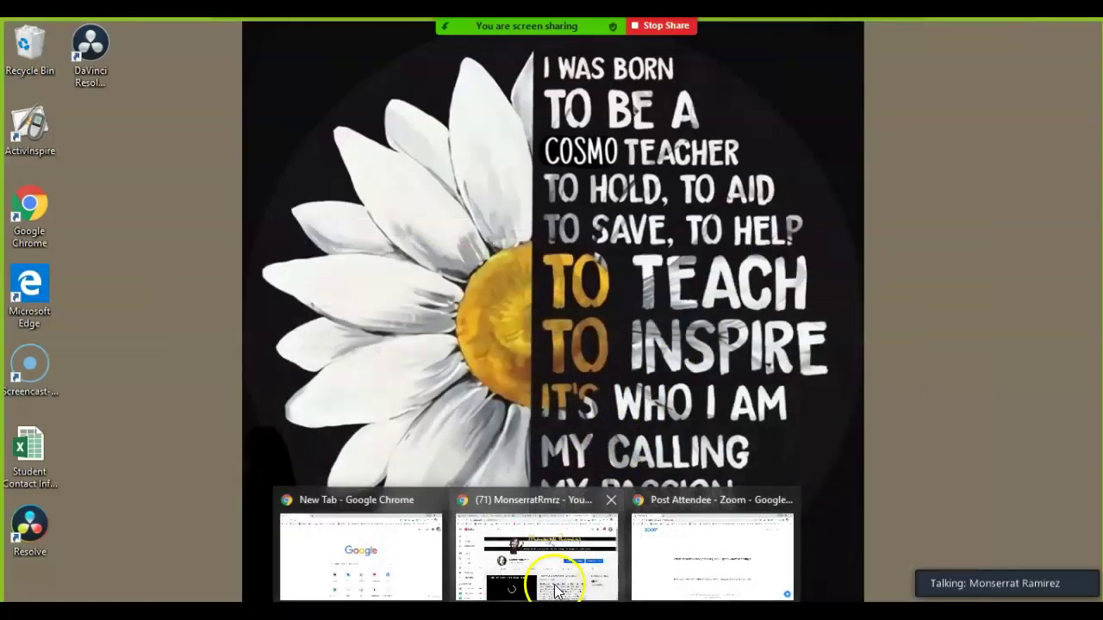
Review the uploaded and popular videos on the YouTube channel's home page, and close that page.
left_click(542, 571)
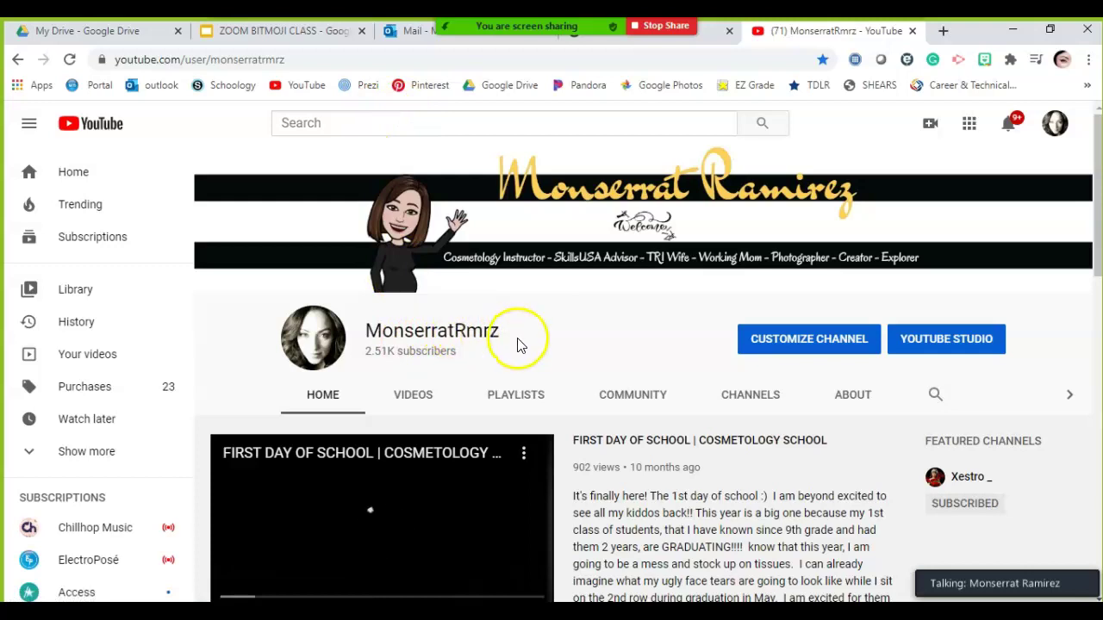
scroll(517, 344, "down", 2)
scroll(520, 354, "down", 2)
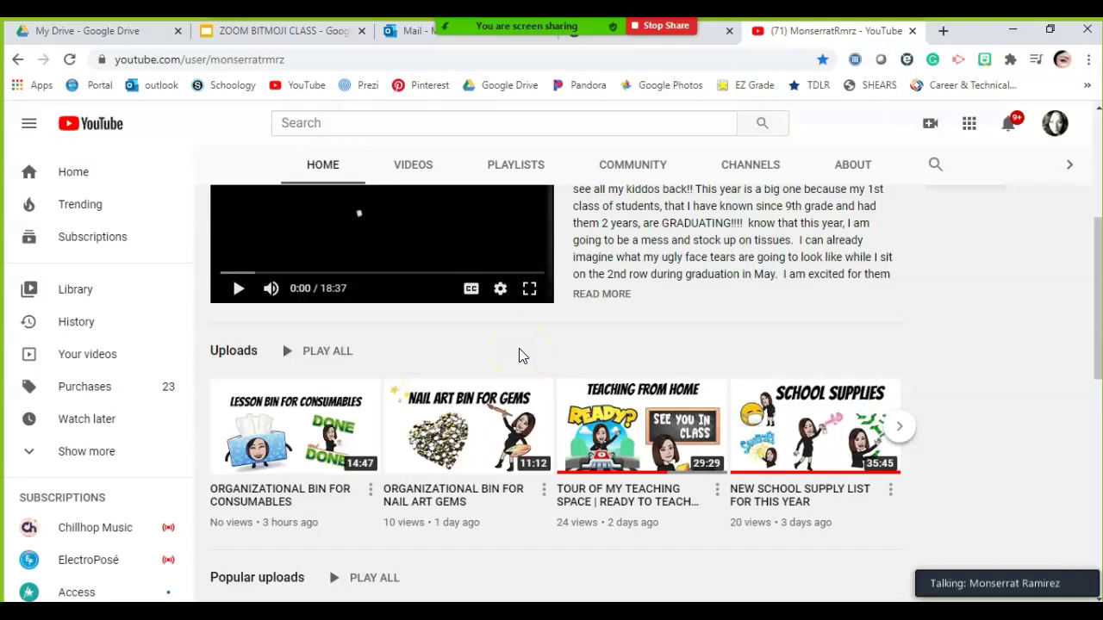
left_click(529, 350)
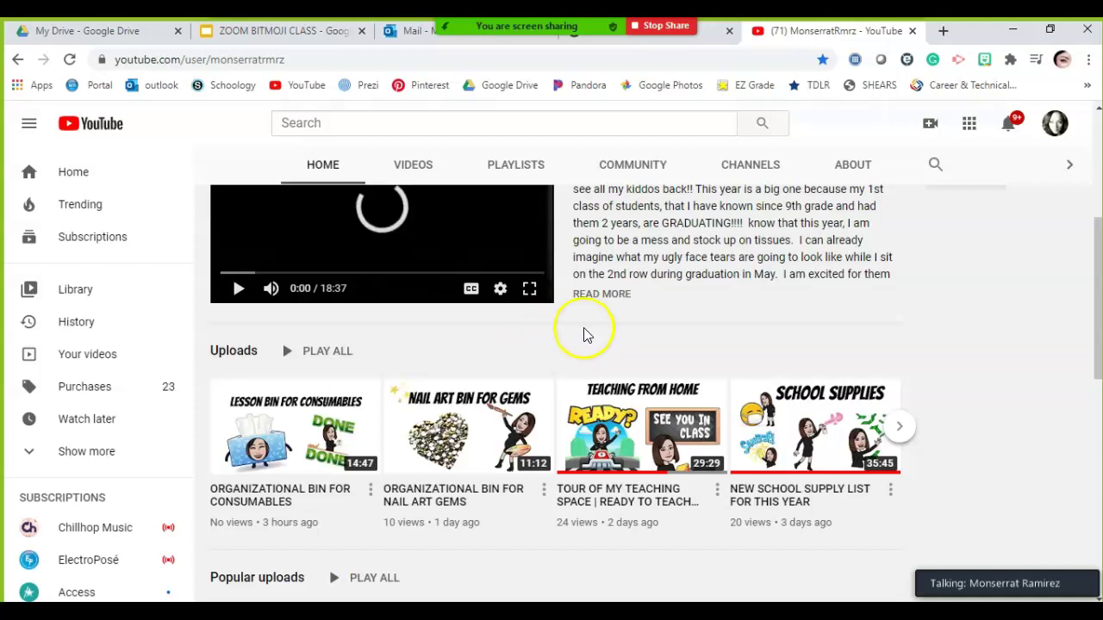
scroll(578, 344, "down", 2)
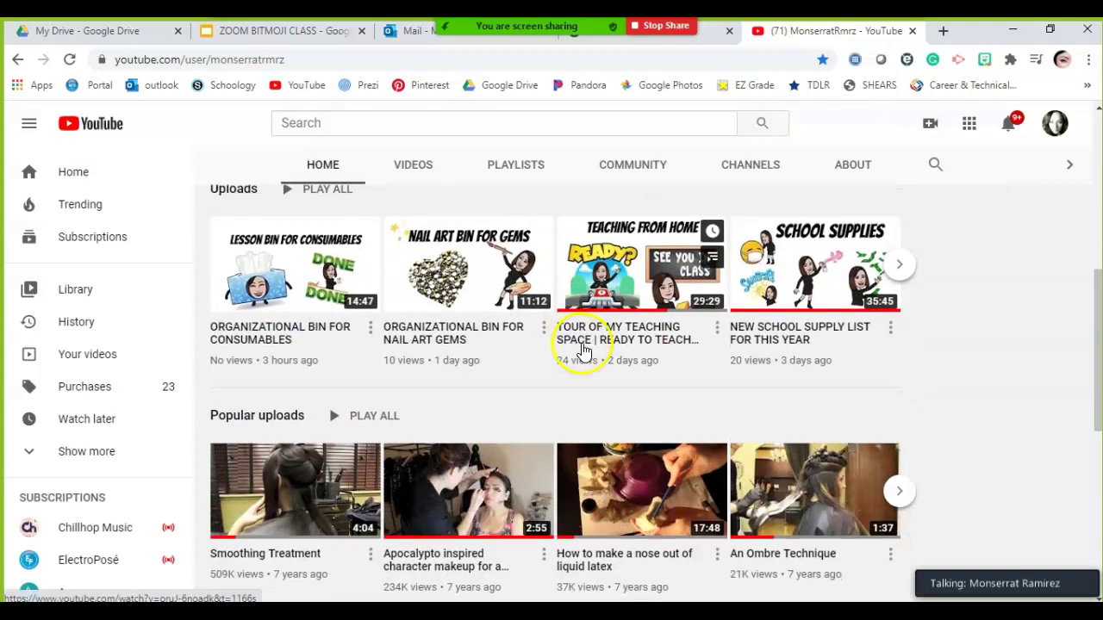
scroll(618, 347, "up", 4)
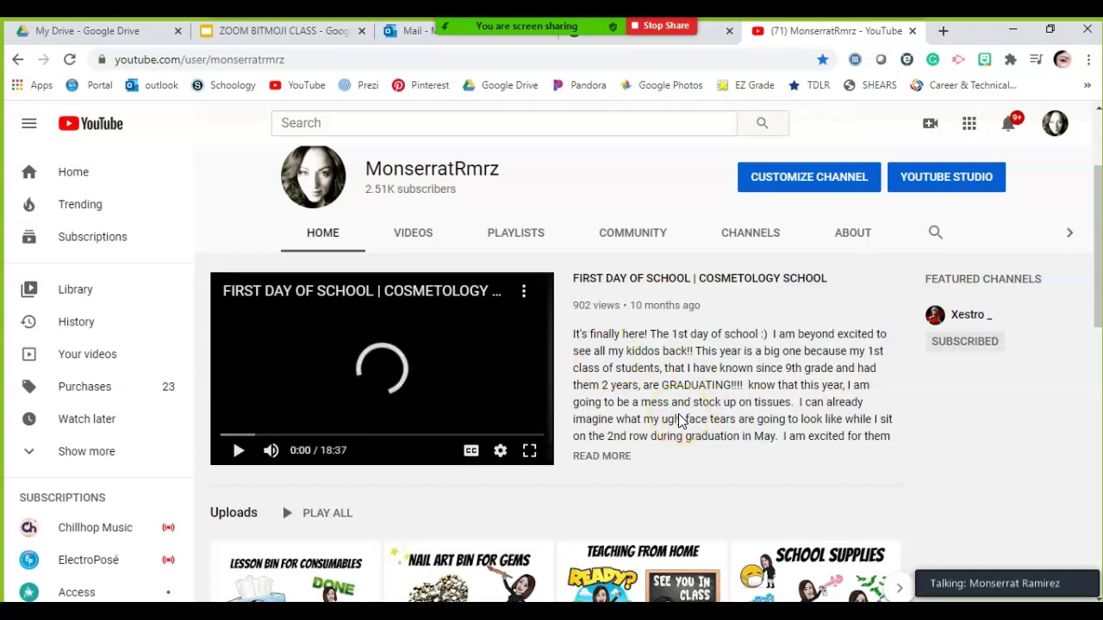
scroll(679, 420, "up", 2)
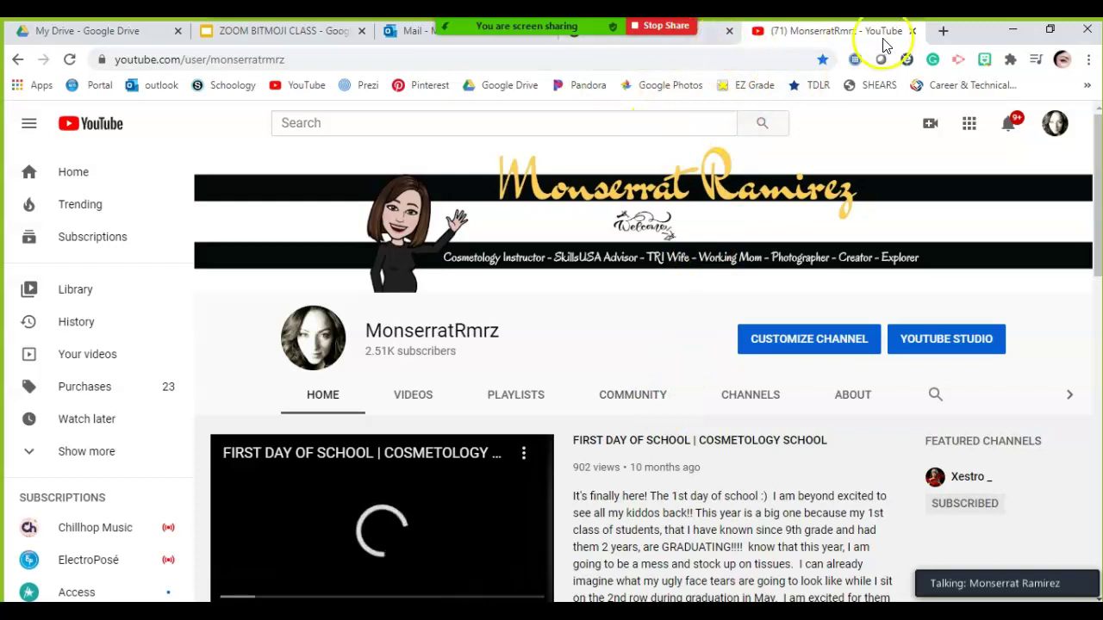
left_click(914, 32)
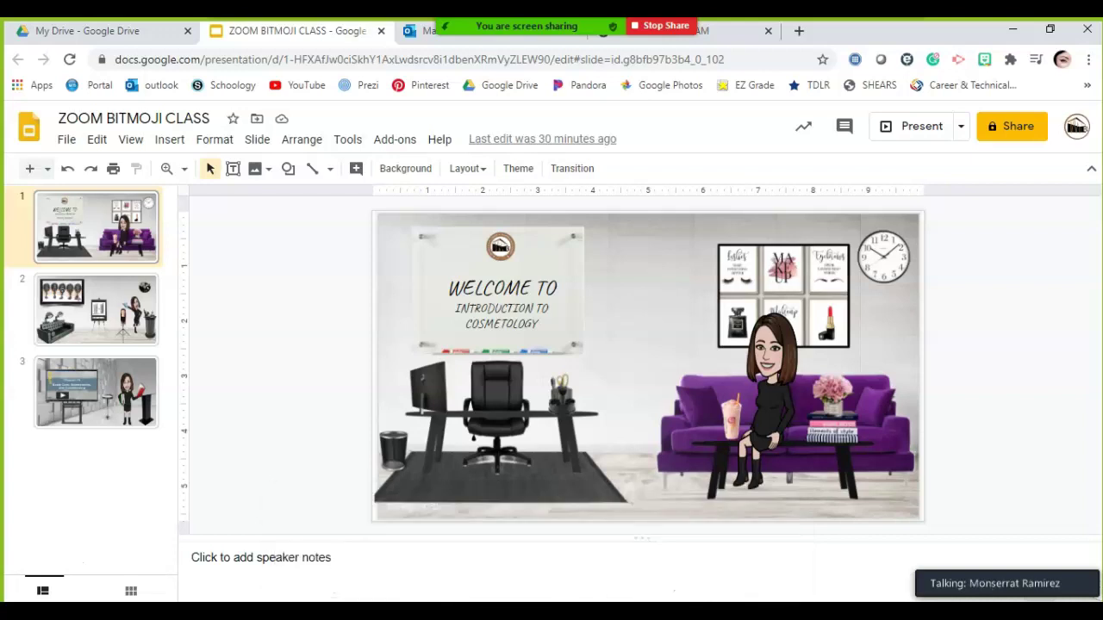
Switch to Google Drive and show the options for creating a new file, including Google Slides.
mouse_move(536, 614)
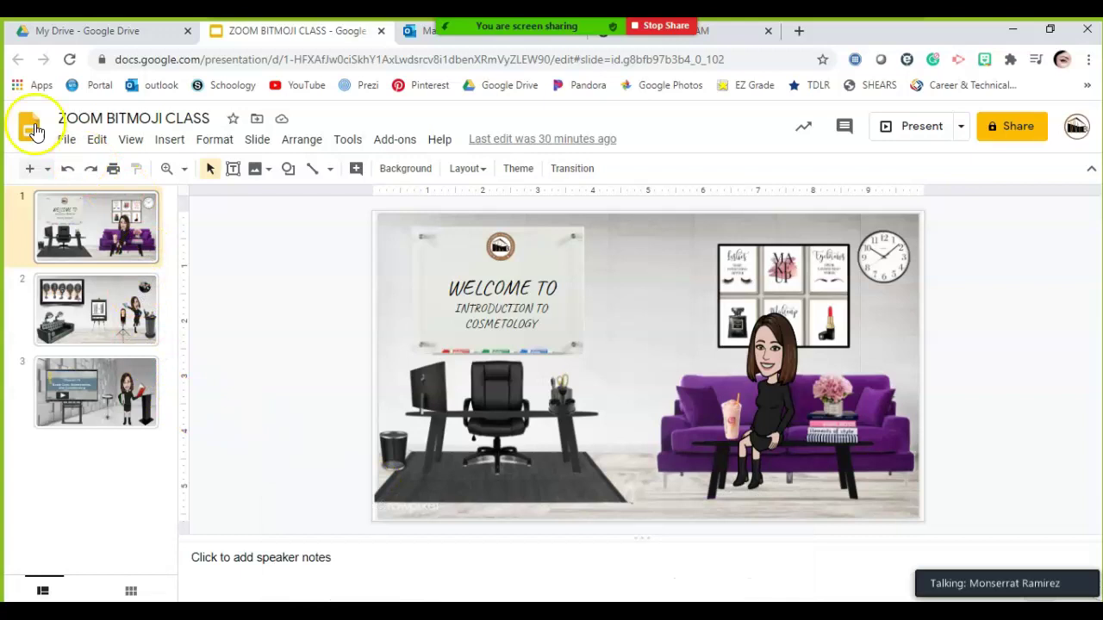
left_click(139, 32)
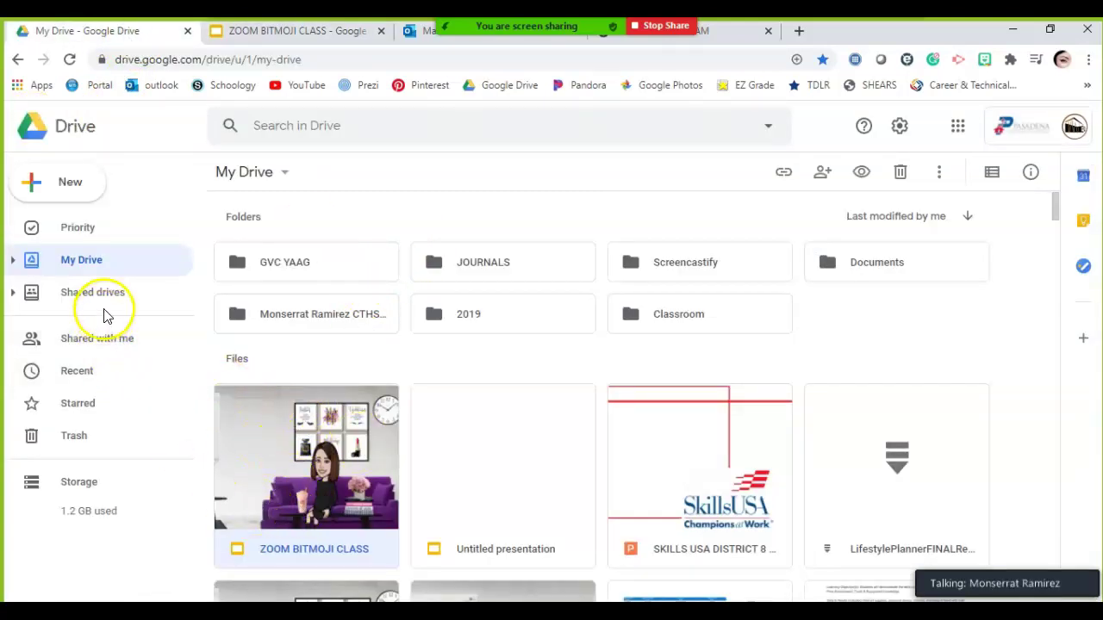
left_click(76, 189)
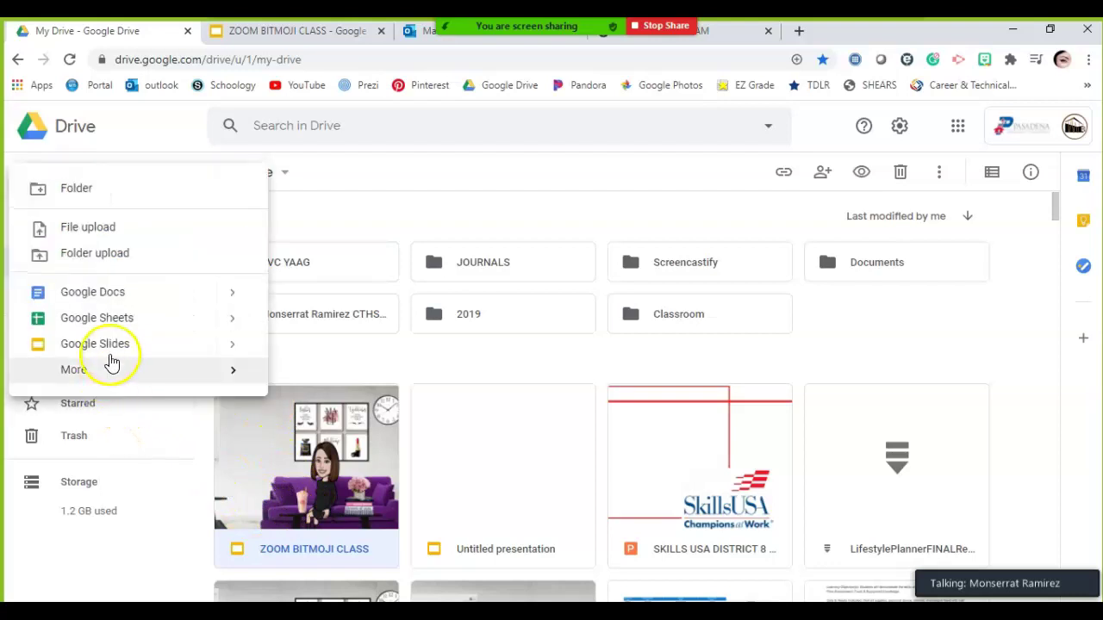
Return to the ZOOM BITMOJI CLASS presentation and examine the welcome, braiding and Chapter 15 classroom slides.
left_click(289, 32)
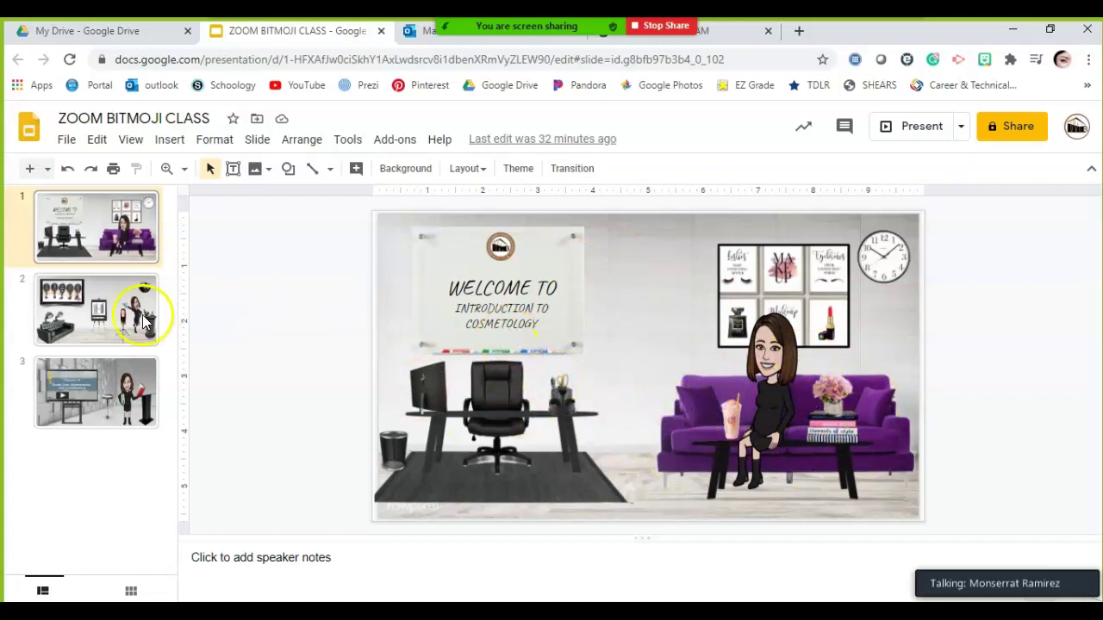
left_click(95, 314)
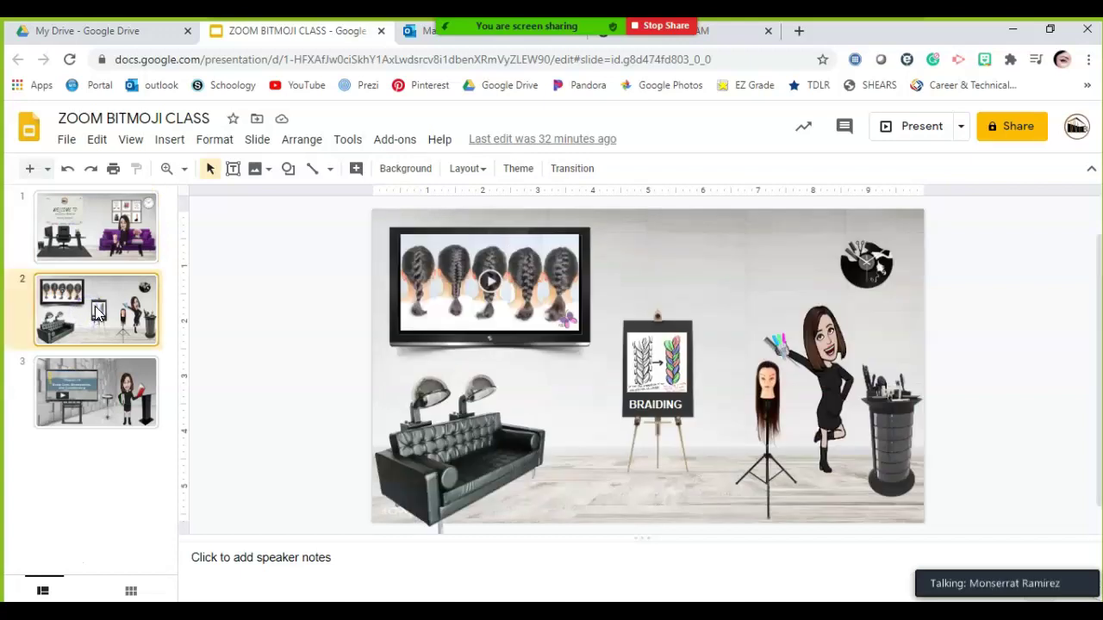
left_click(82, 223)
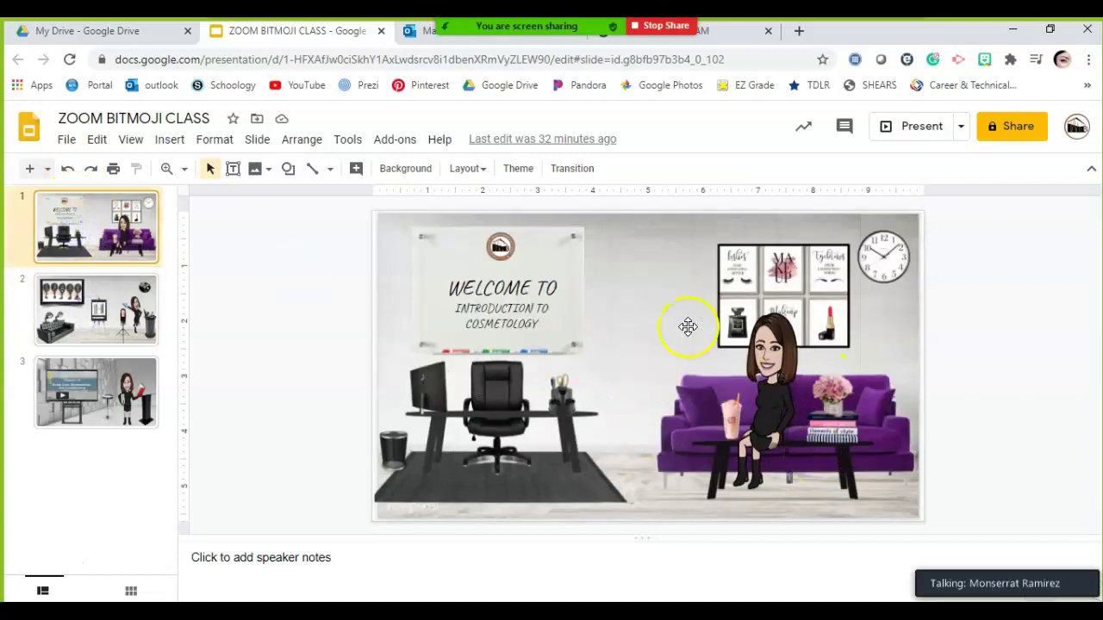
left_click(74, 306)
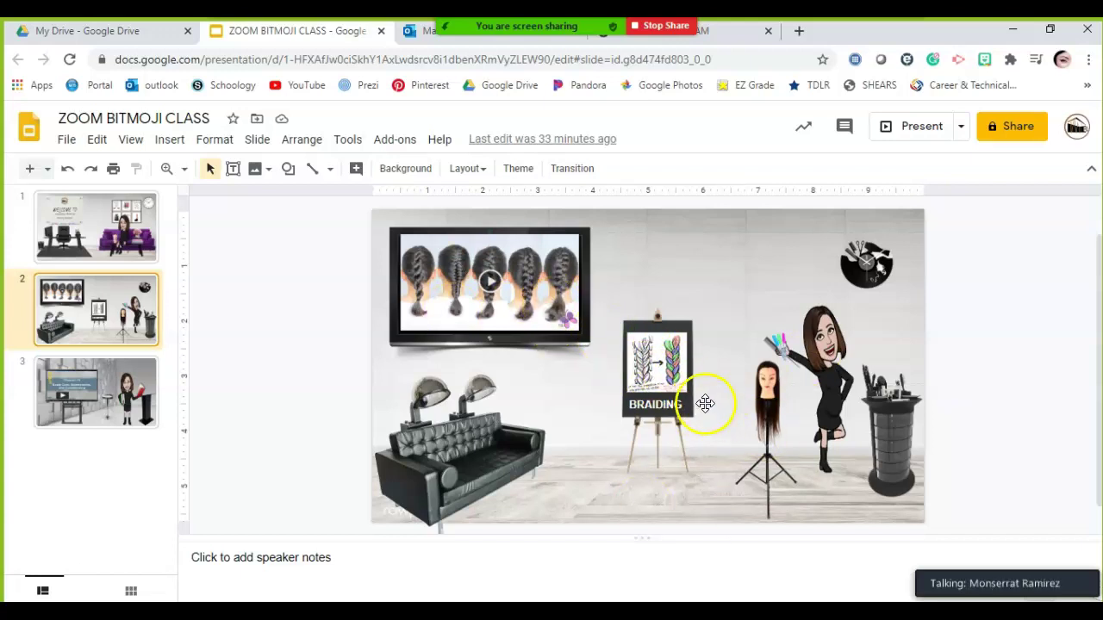
left_click(78, 395)
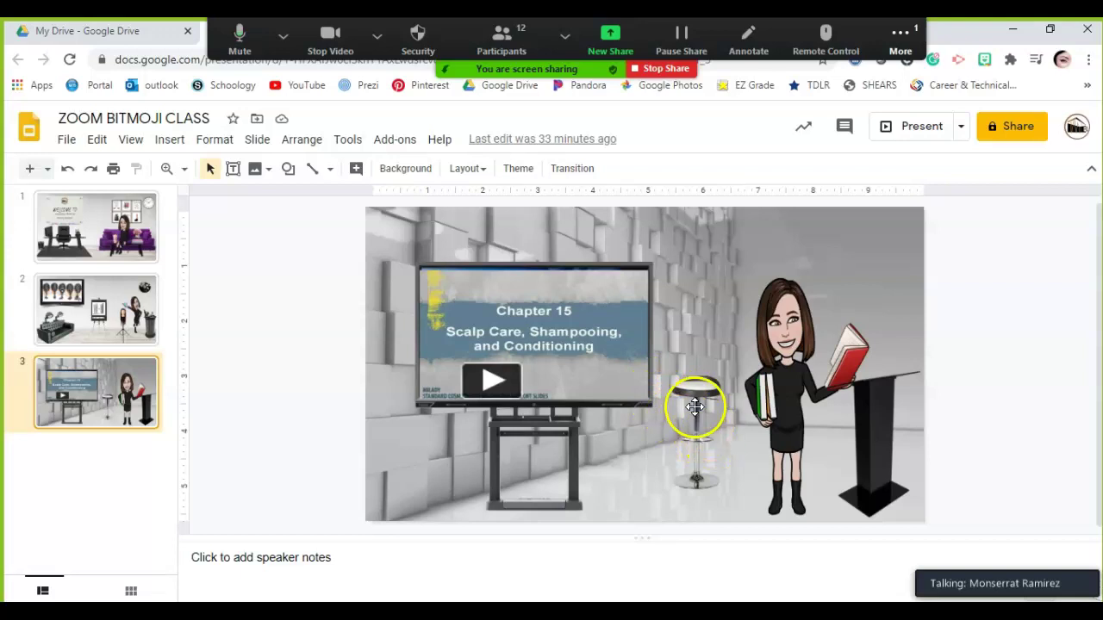
left_click(900, 36)
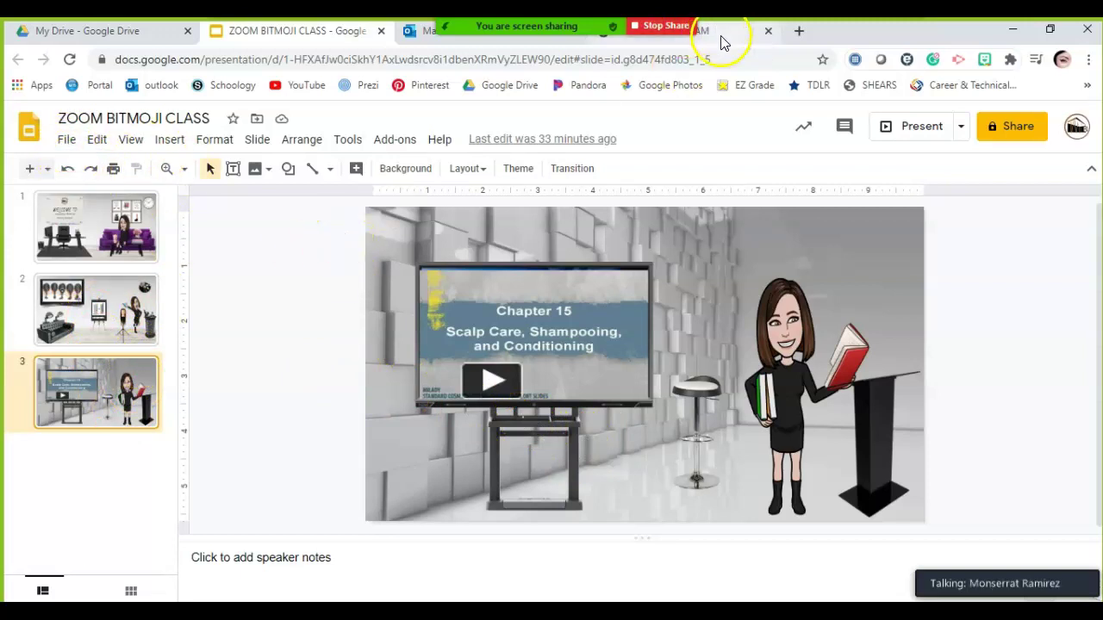
Play the "Creating a Bitmoji" video on Screencast-O-Matic and raise the computer's volume.
mouse_move(701, 52)
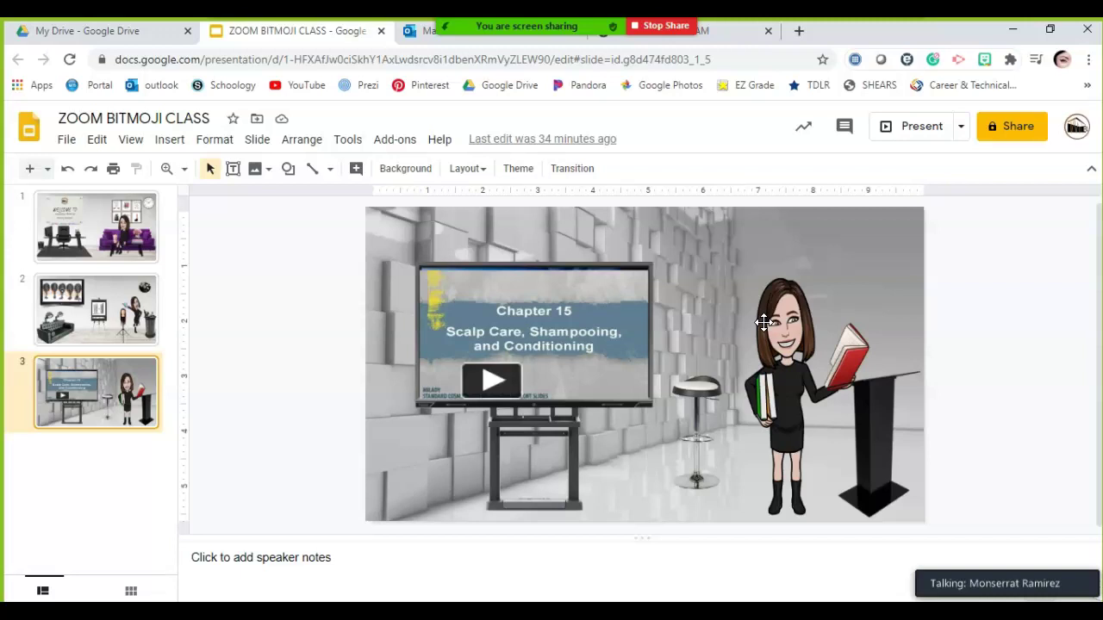
left_click(733, 34)
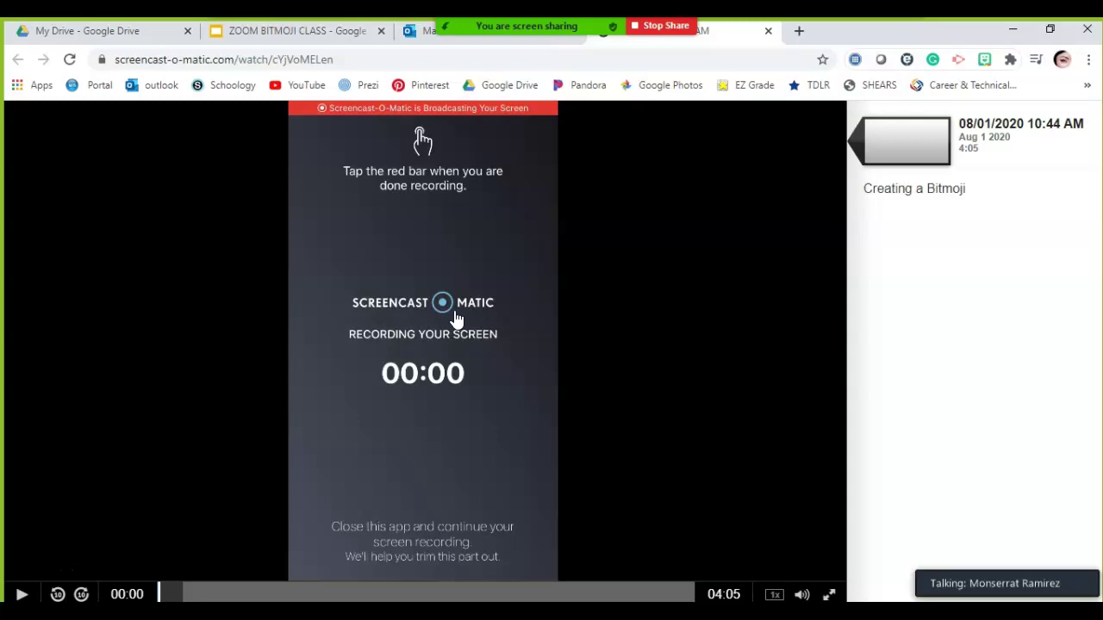
left_click(440, 336)
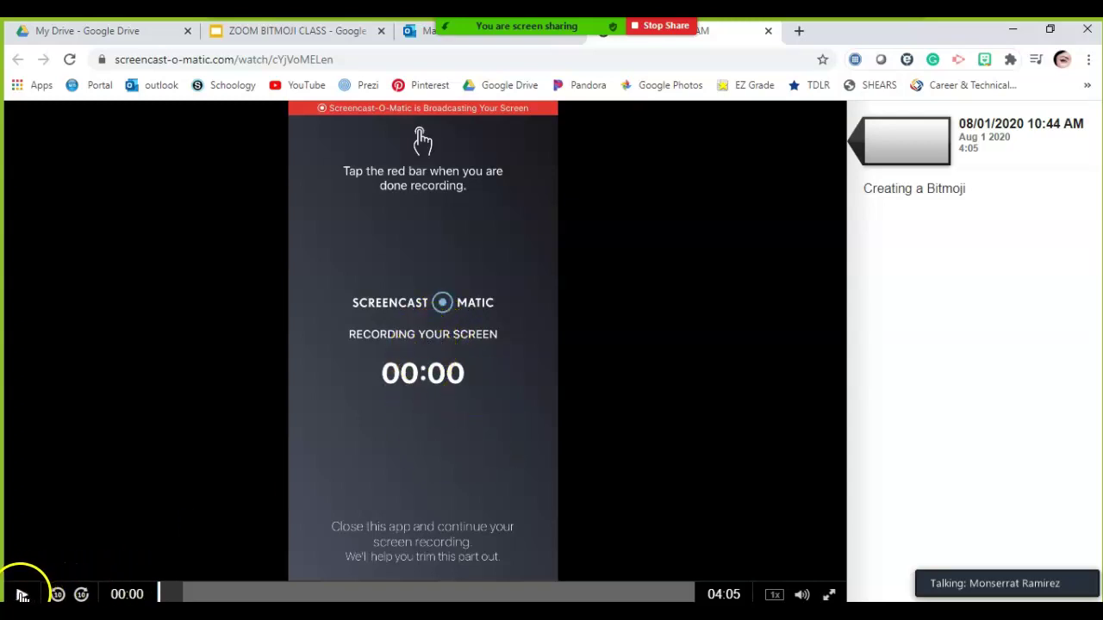
left_click(22, 594)
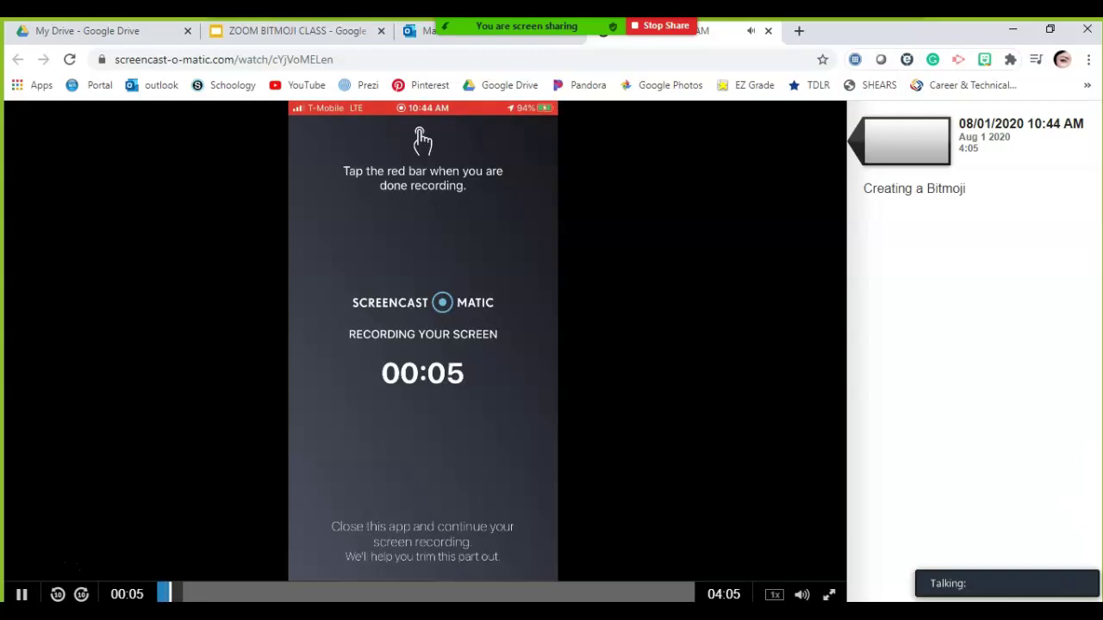
key("XF86AudioRaiseVolume")
key("XF86AudioRaiseVolume")
key("XF86AudioRaiseVolume")
key("XF86AudioRaiseVolume")
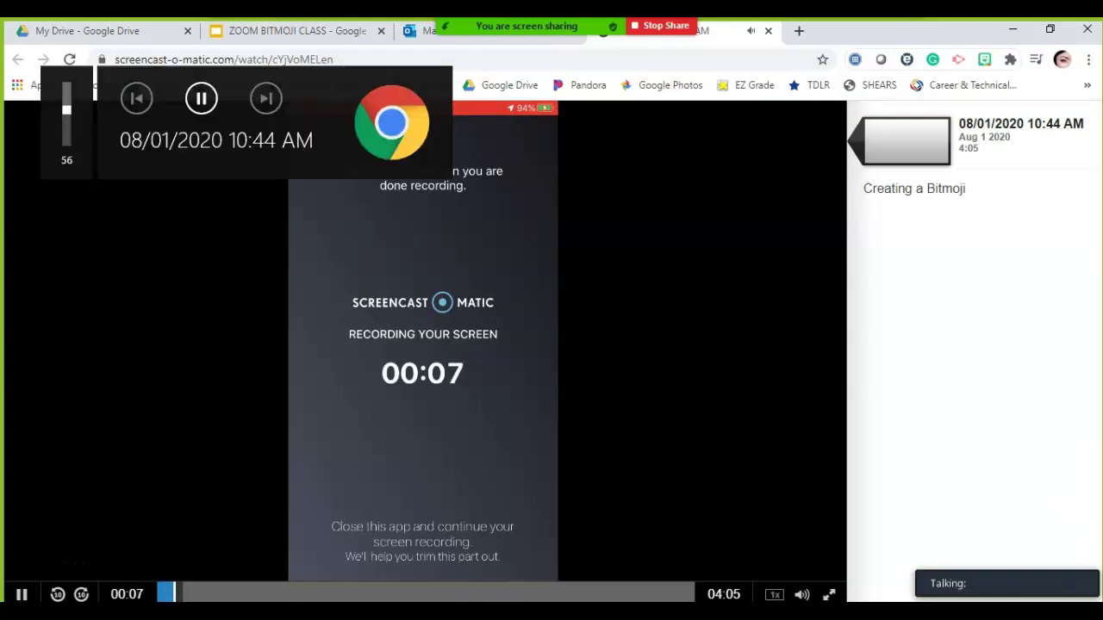
key("XF86AudioRaiseVolume")
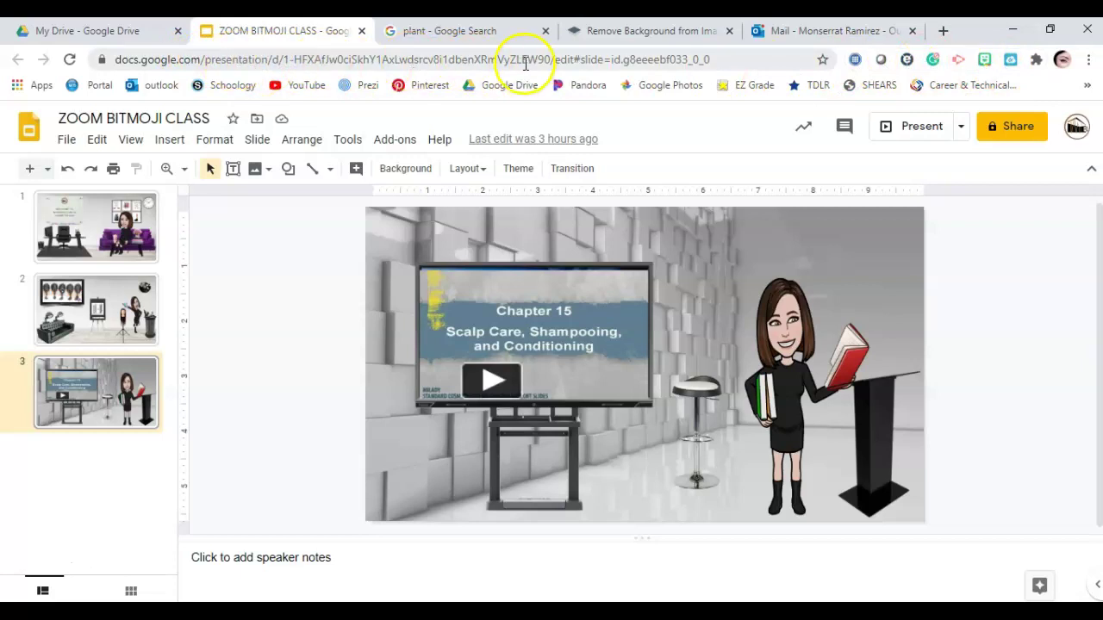
Unpin the Grammarly for Chrome extension from the browser toolbar and pin it again.
left_click(1035, 62)
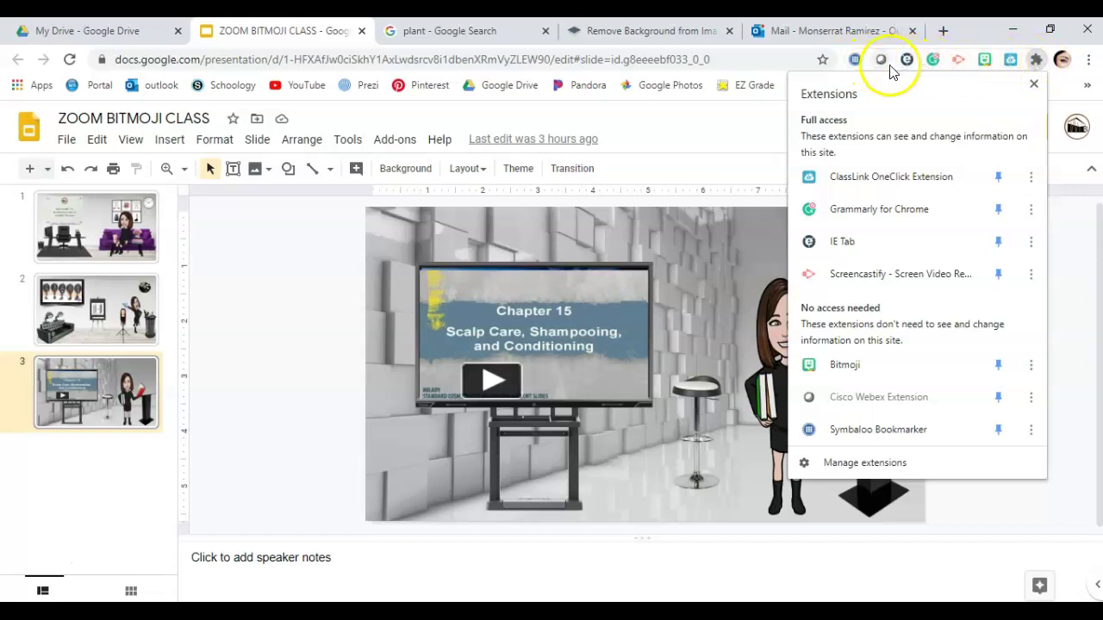
left_click(997, 209)
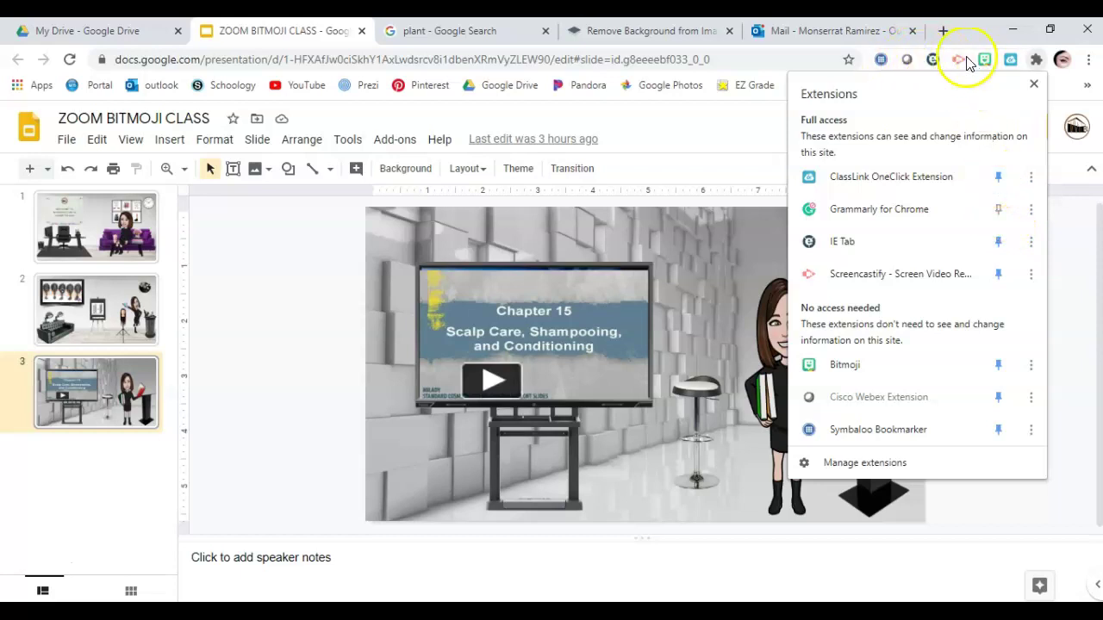
left_click(999, 212)
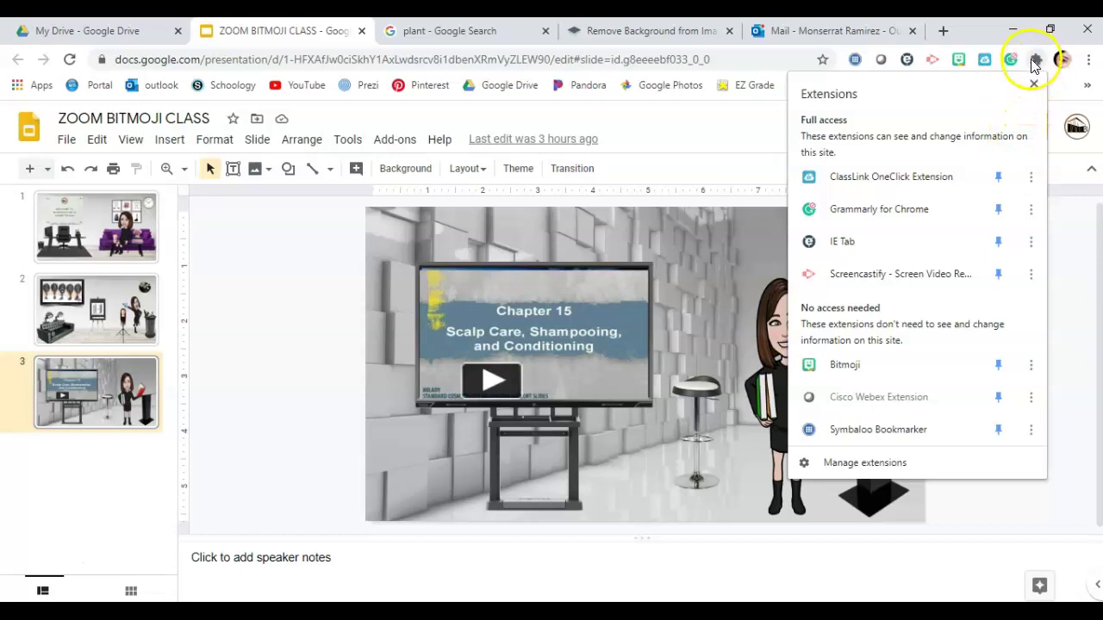
left_click(1036, 87)
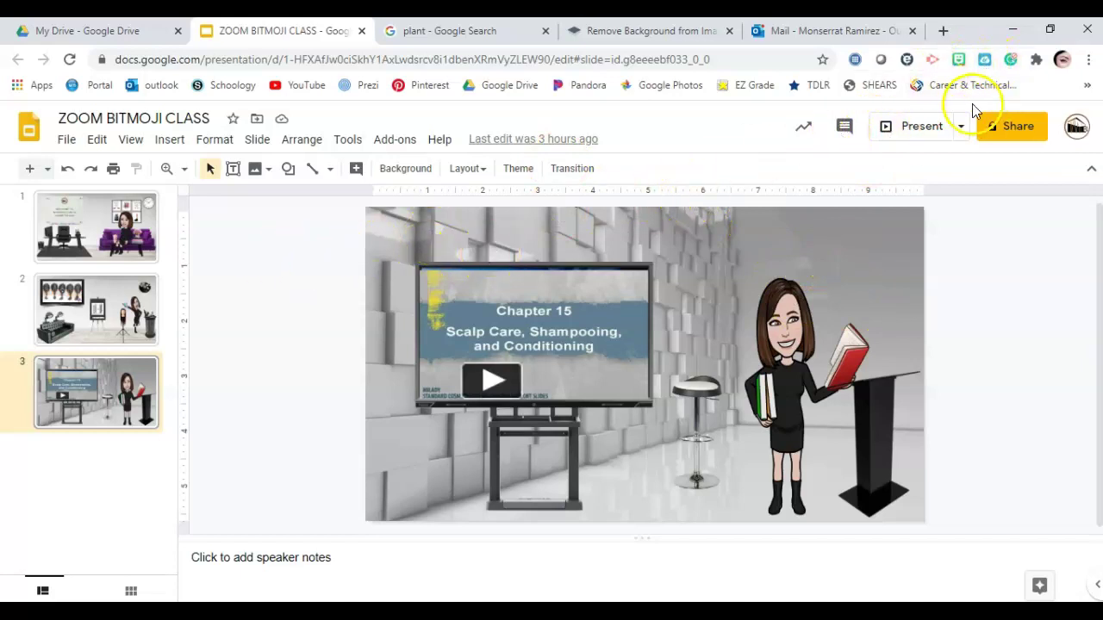
Search Google for "bitmoji extension for chrome" in a new tab and review the Bitmoji page in the Chrome Web Store.
left_click(945, 31)
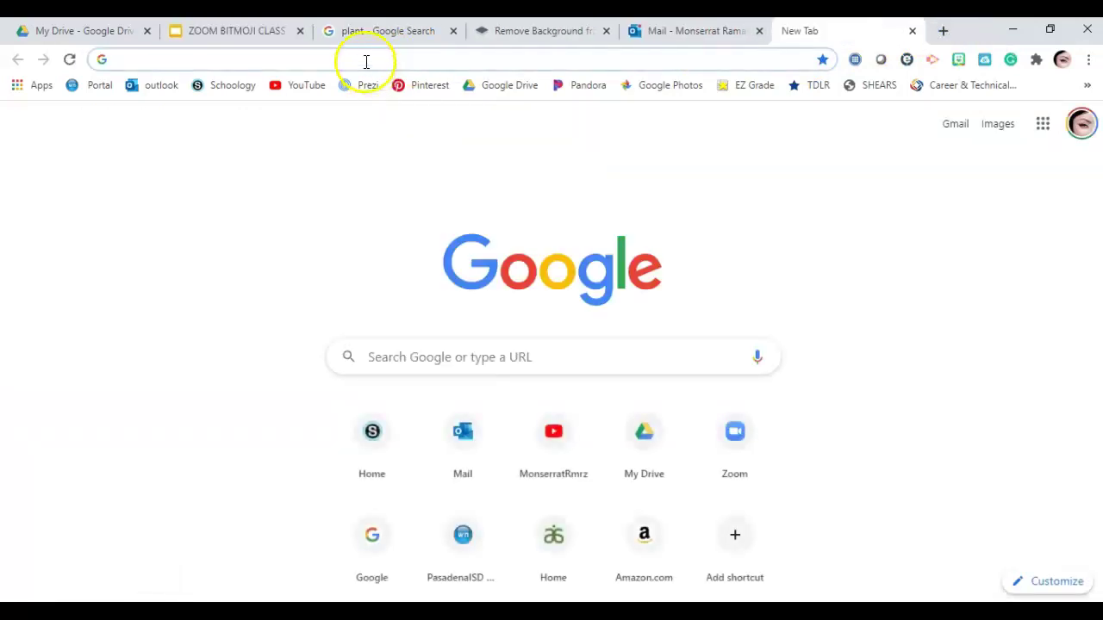
left_click(405, 58)
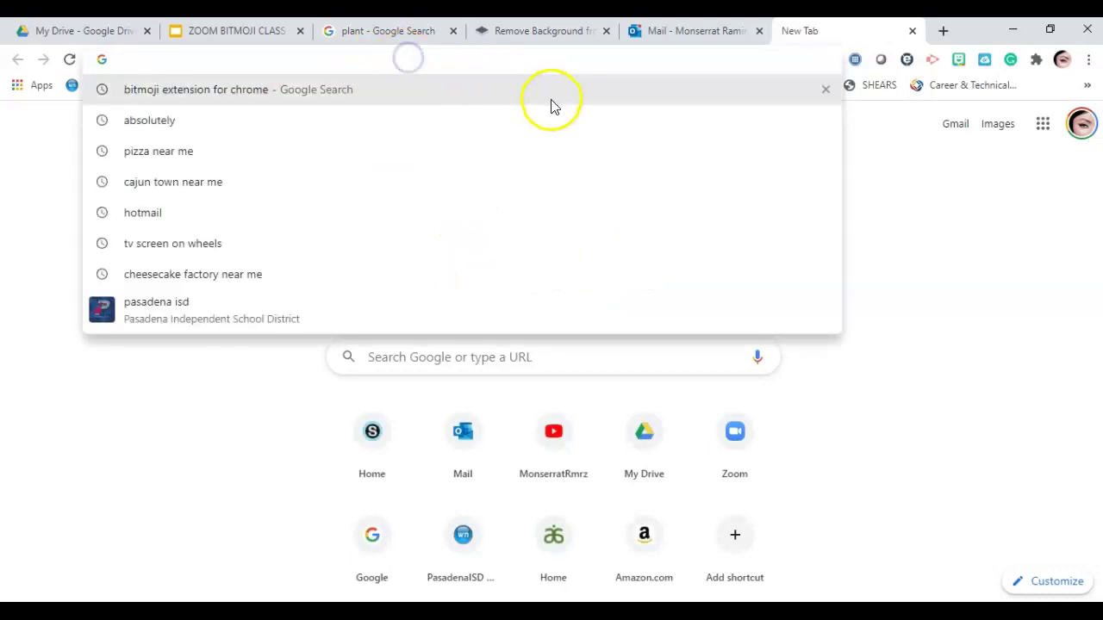
left_click(237, 91)
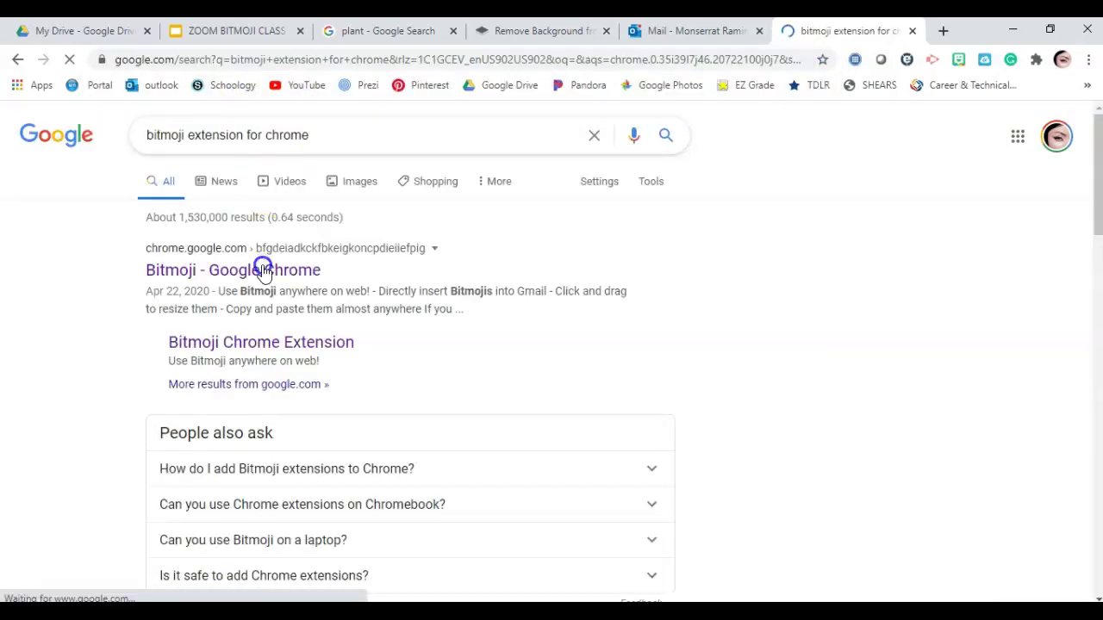
left_click(252, 273)
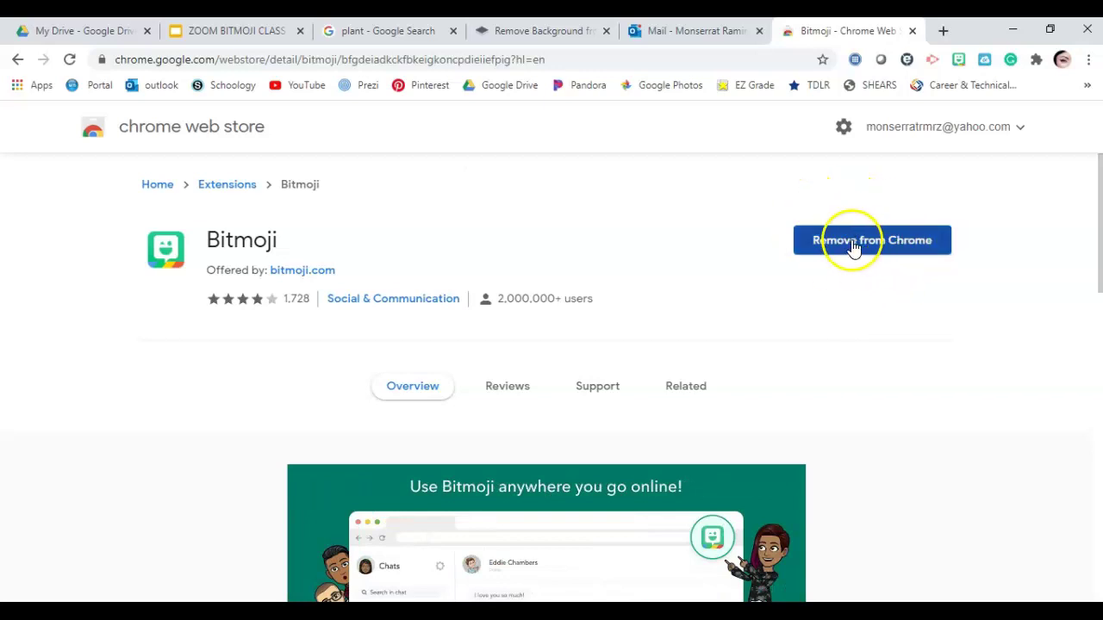
scroll(613, 407, "down", 1)
scroll(613, 407, "down", 10)
scroll(600, 398, "up", 10)
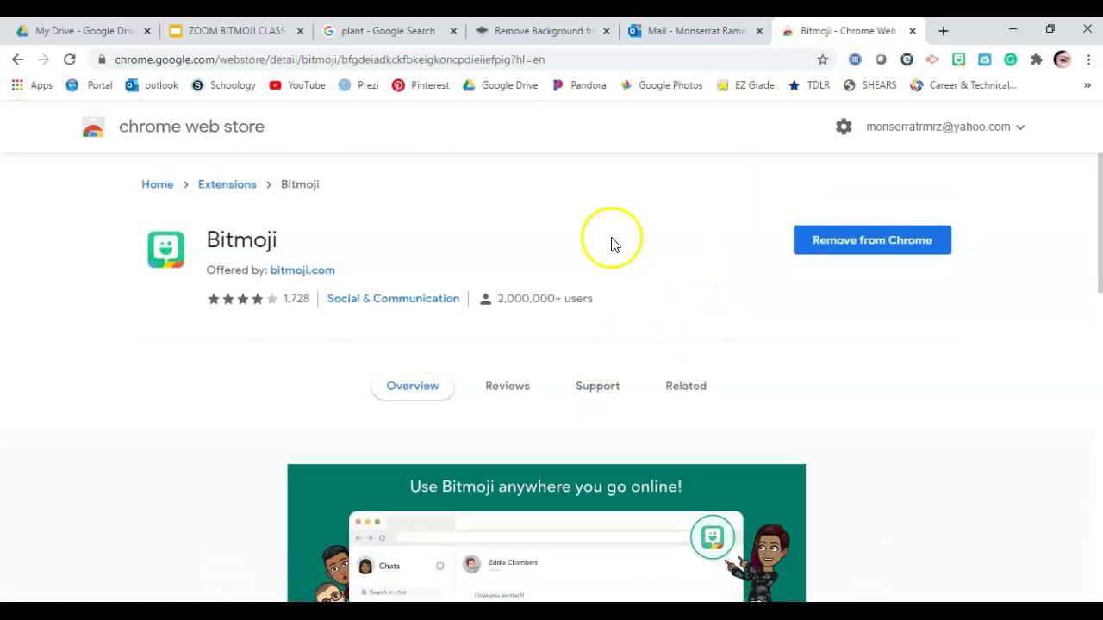
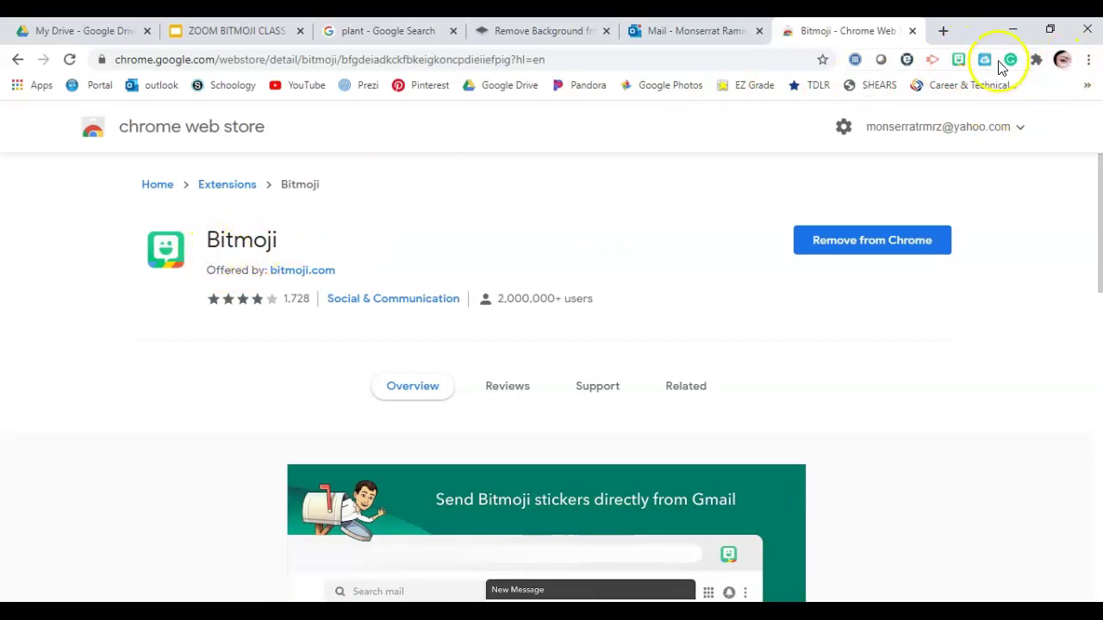
Check that the Bitmoji extension is pinned in Chrome and show the browser profile's sync status.
left_click(1037, 61)
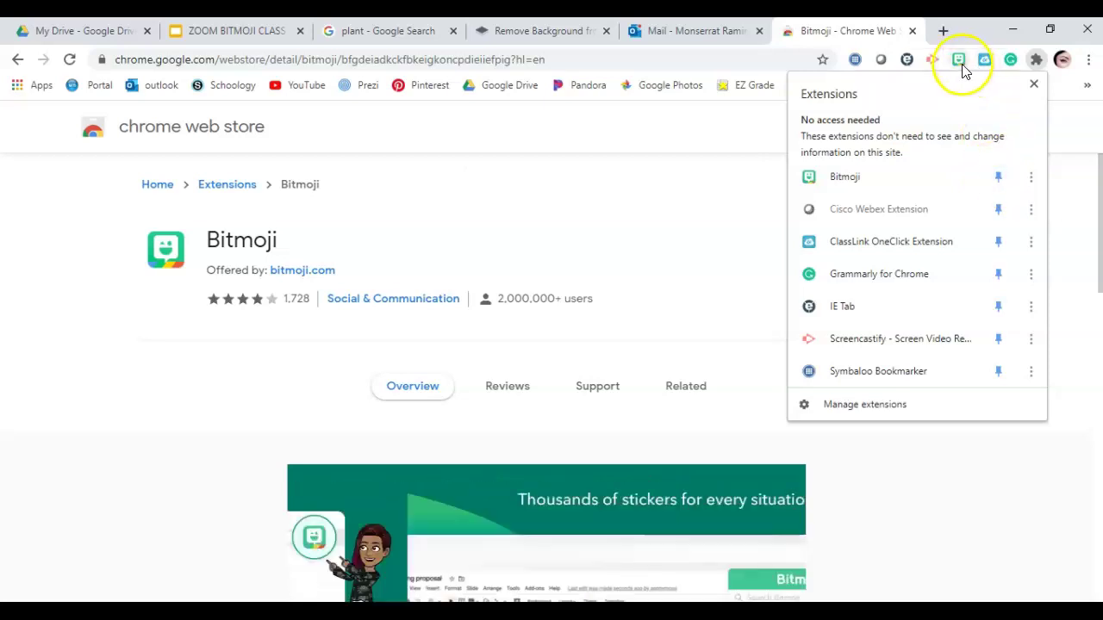
left_click(1034, 84)
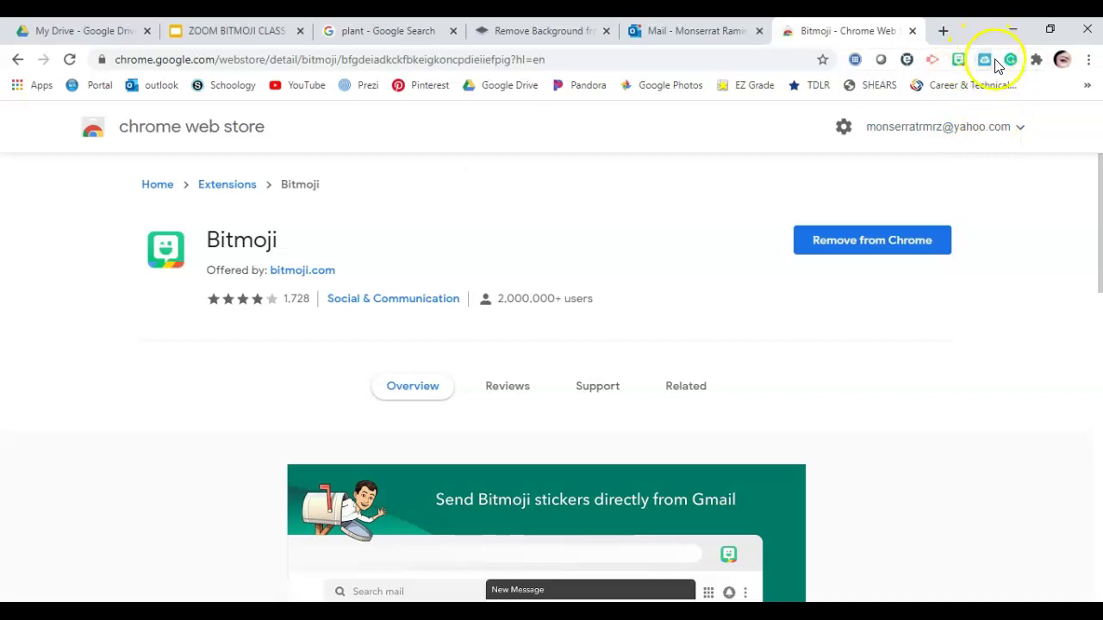
left_click(1062, 60)
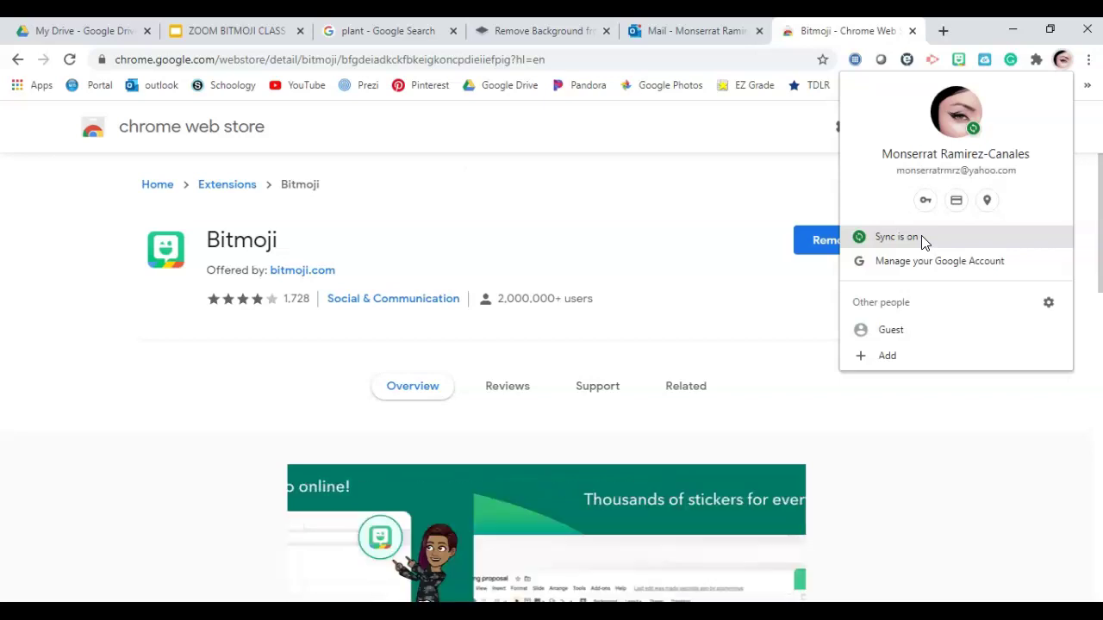
Dismiss the browser profile details and close the Chrome Web Store page for Bitmoji.
left_click(978, 148)
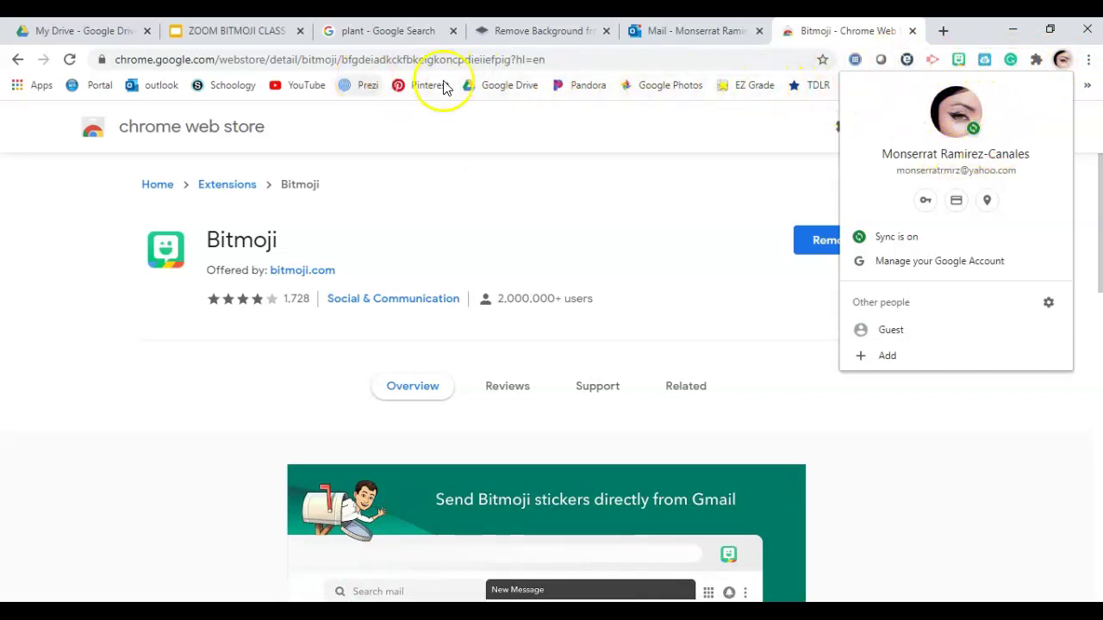
left_click(679, 190)
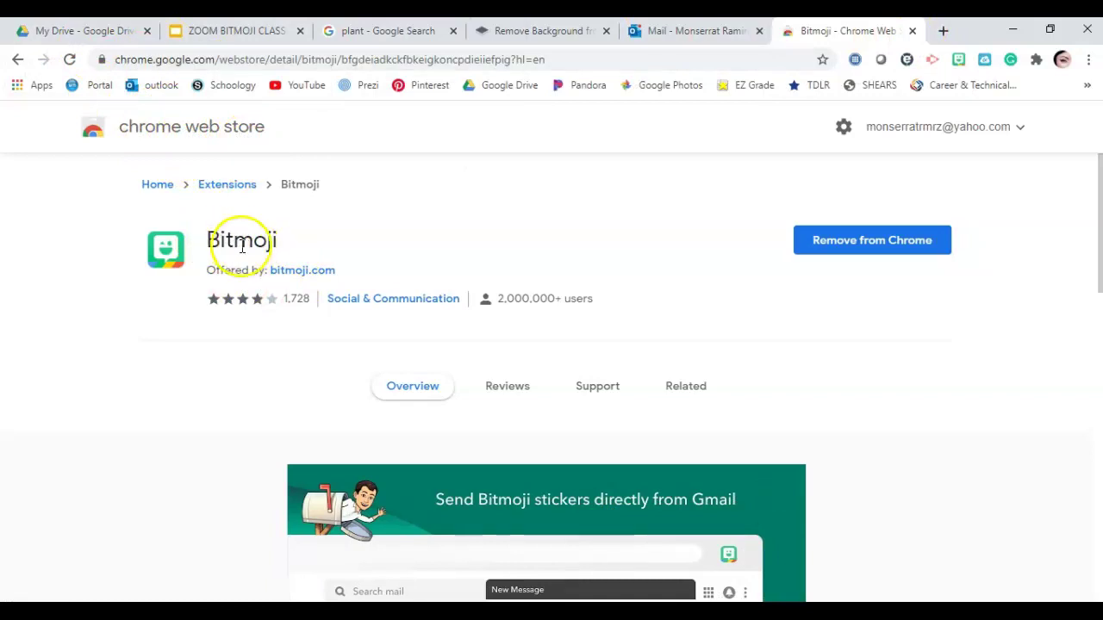
left_click(912, 32)
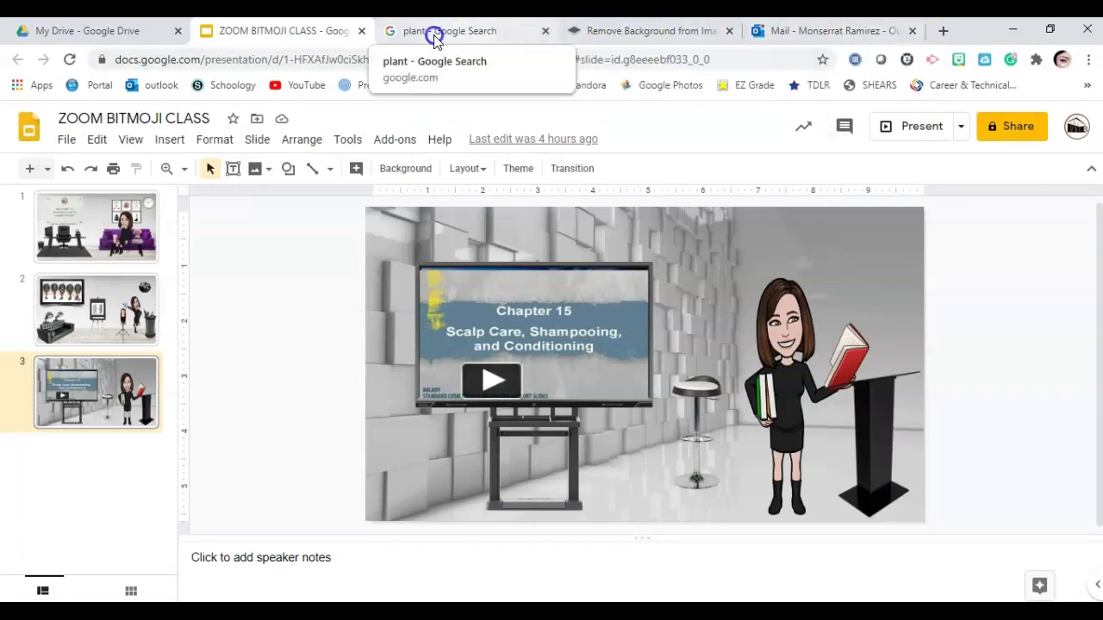
Review all three classroom slides of the ZOOM BITMOJI CLASS presentation and return to the first one.
left_click(100, 246)
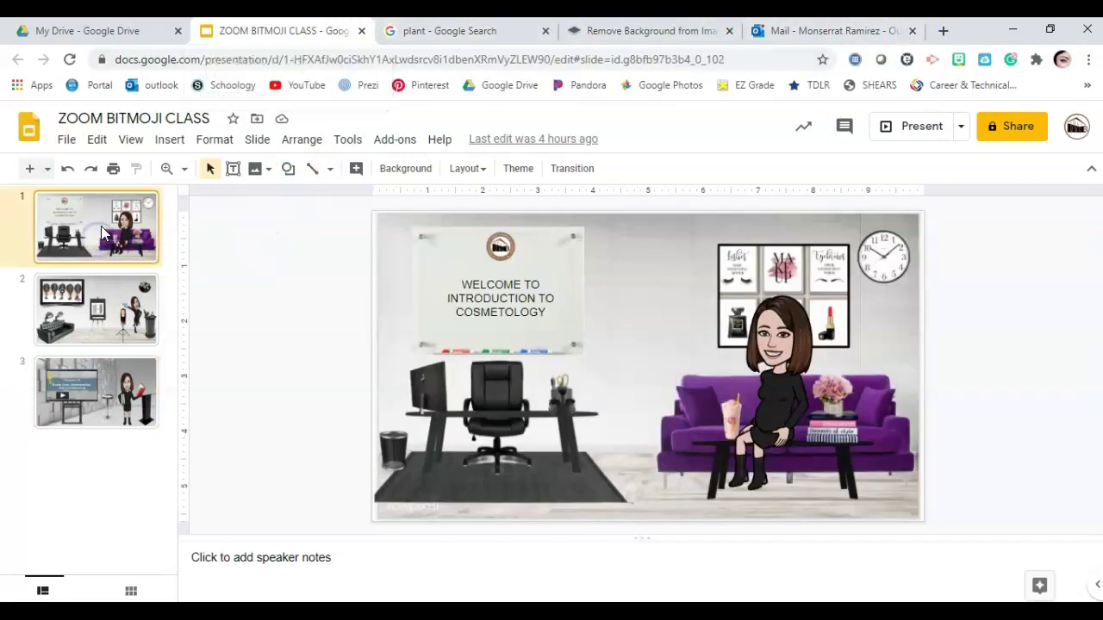
left_click(105, 314)
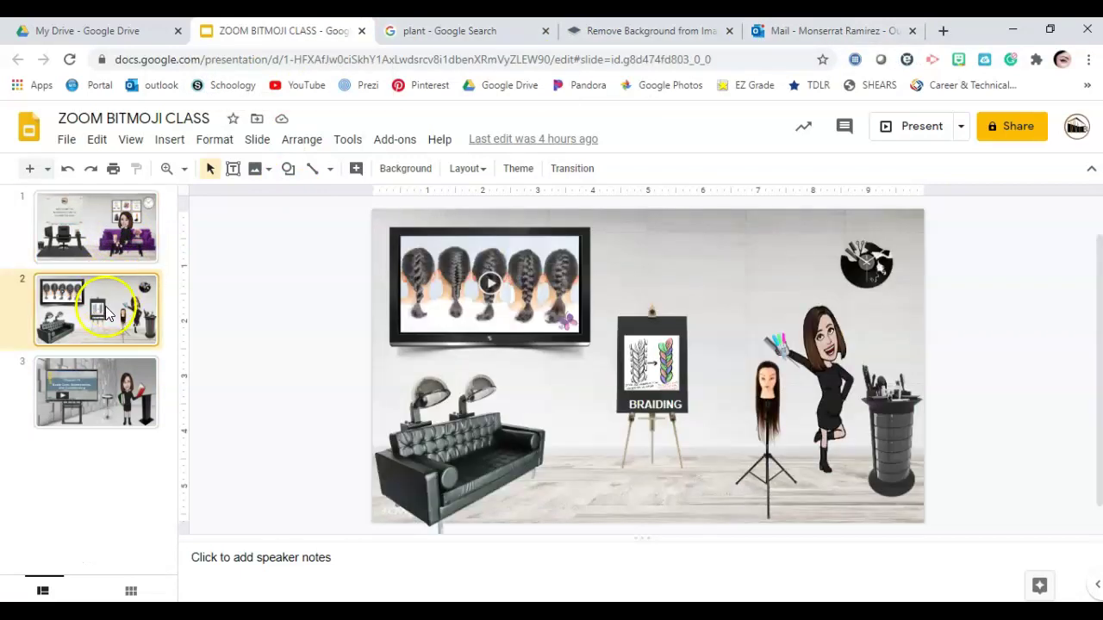
left_click(83, 388)
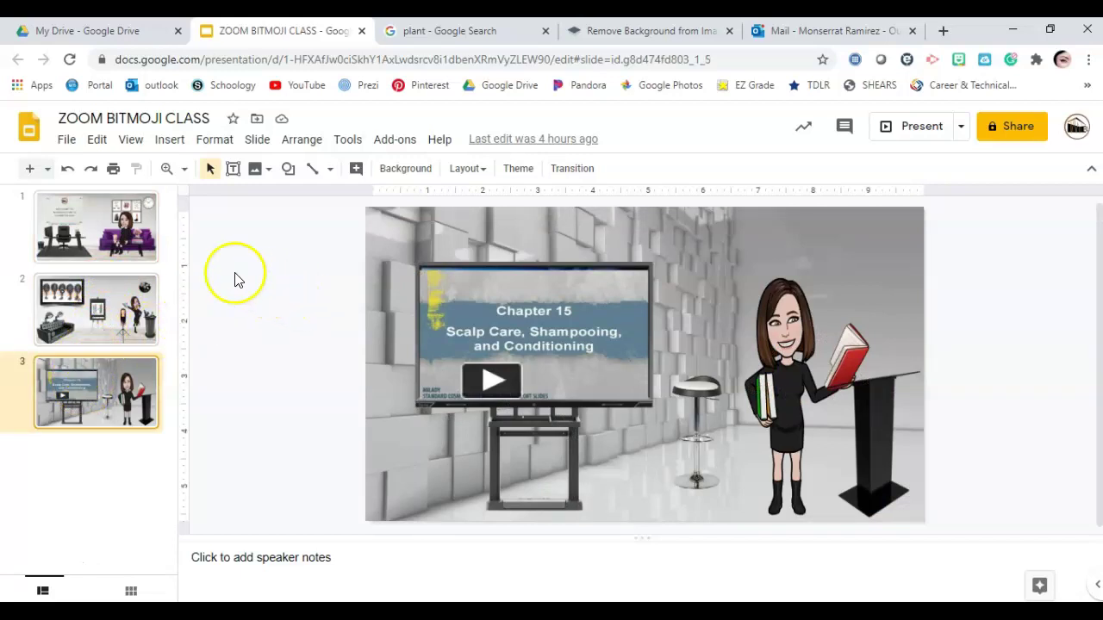
left_click(92, 233)
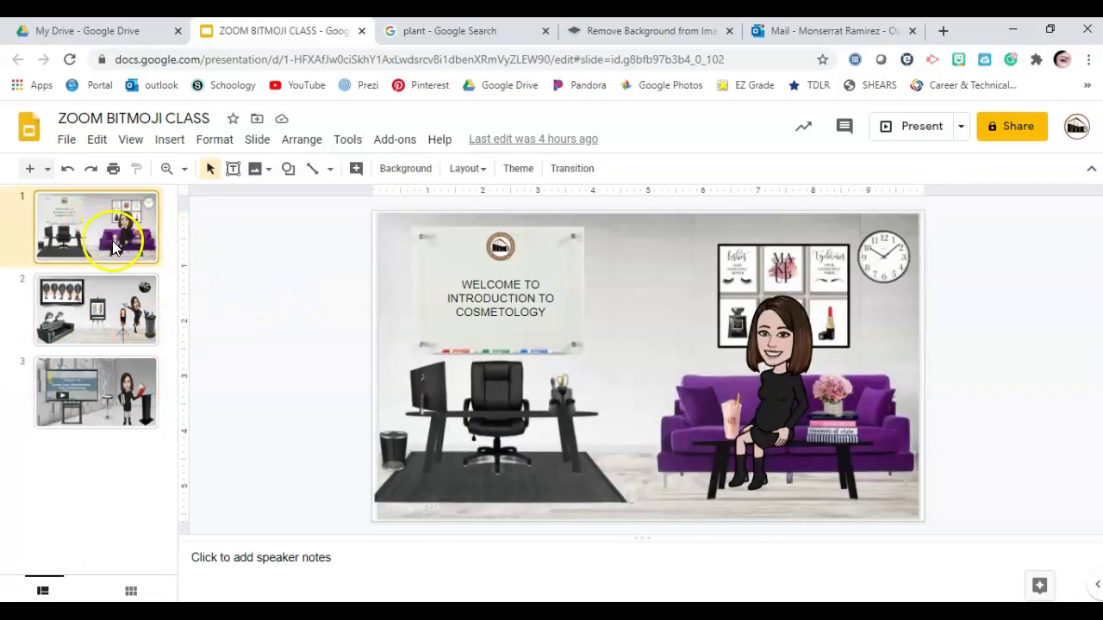
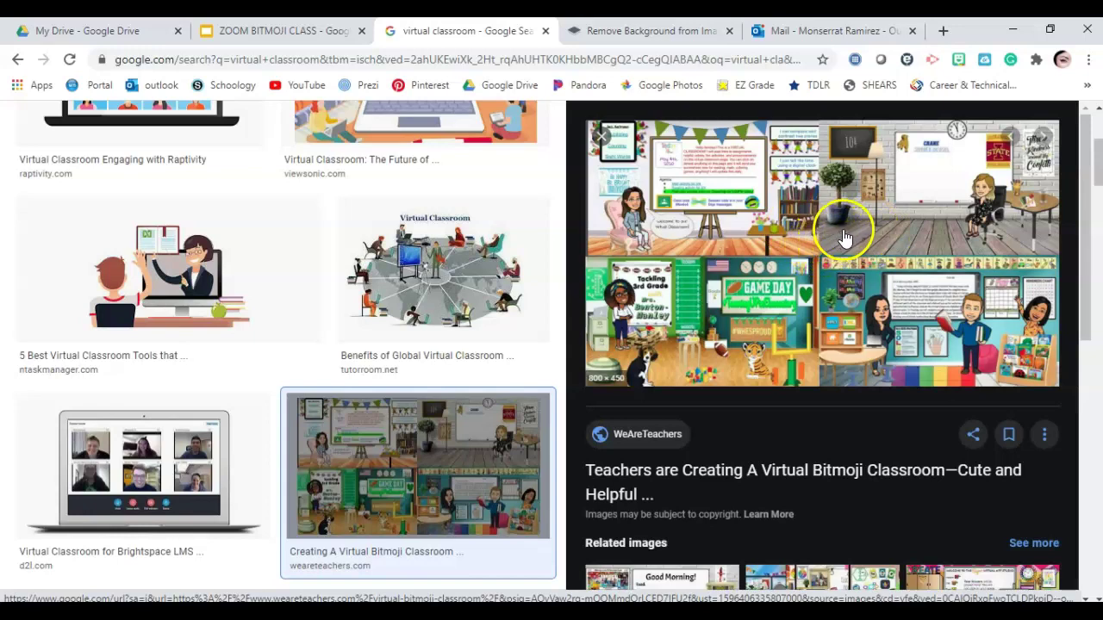
Browse the related virtual classroom images, viewing the pink-walled classroom with shelves and "Bitmoji Virtual Classroom for Third Grade (All Subjects)".
scroll(876, 328, "down", 8)
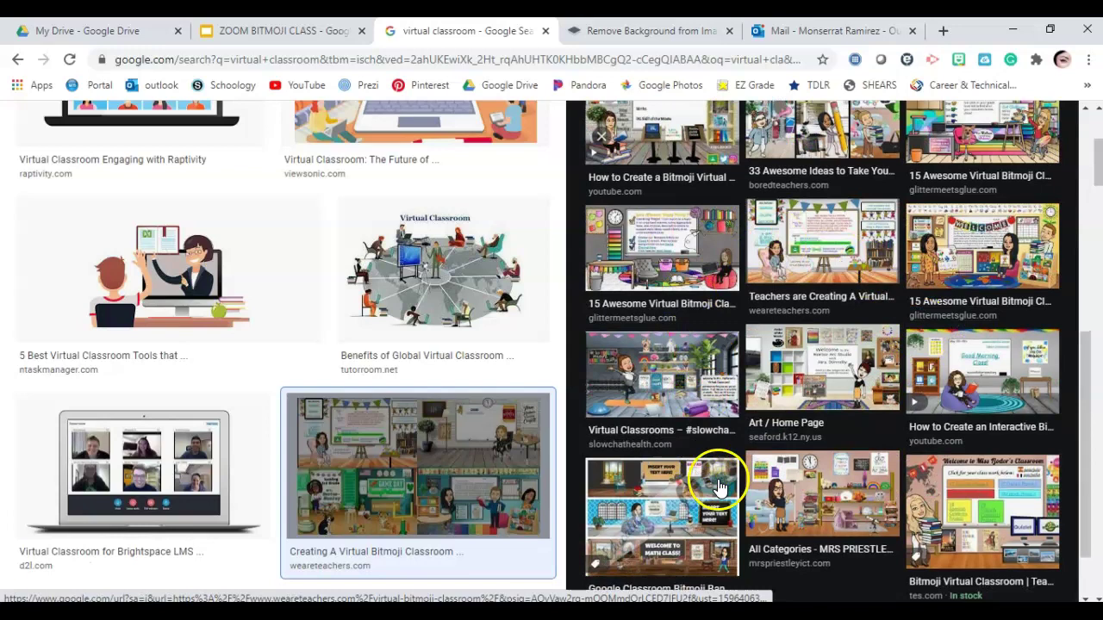
scroll(732, 381, "down", 2)
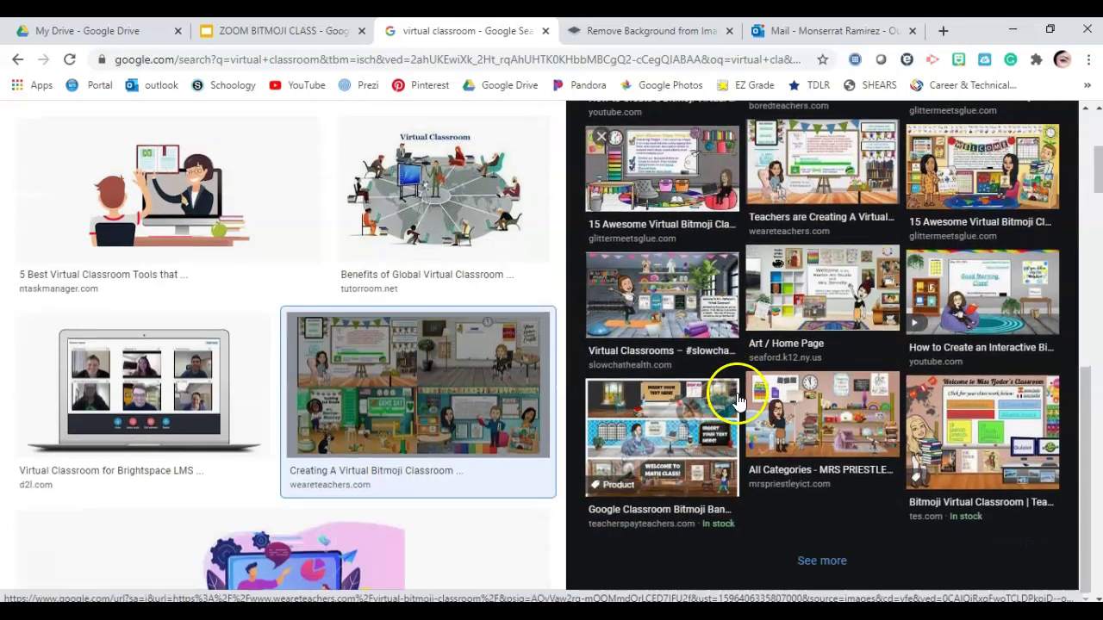
left_click(778, 428)
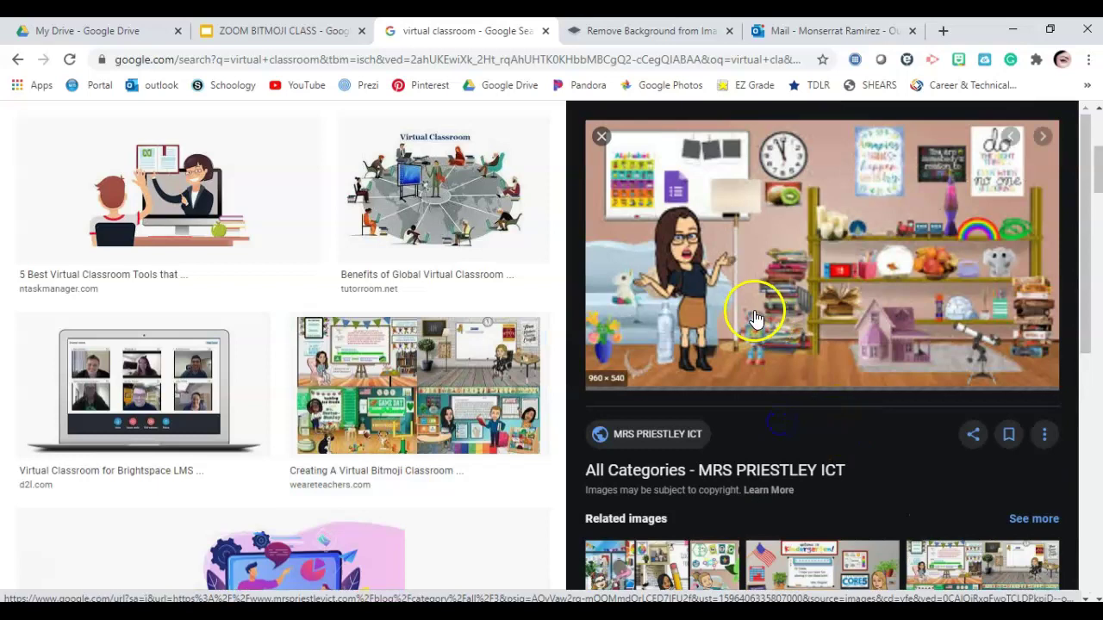
scroll(804, 328, "down", 3)
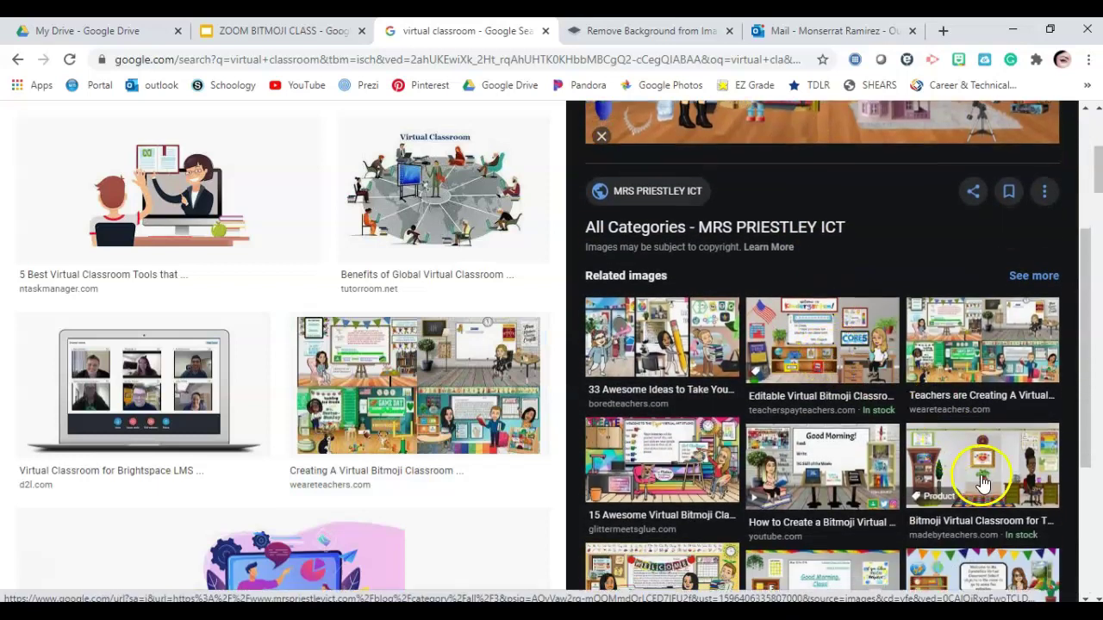
left_click(982, 482)
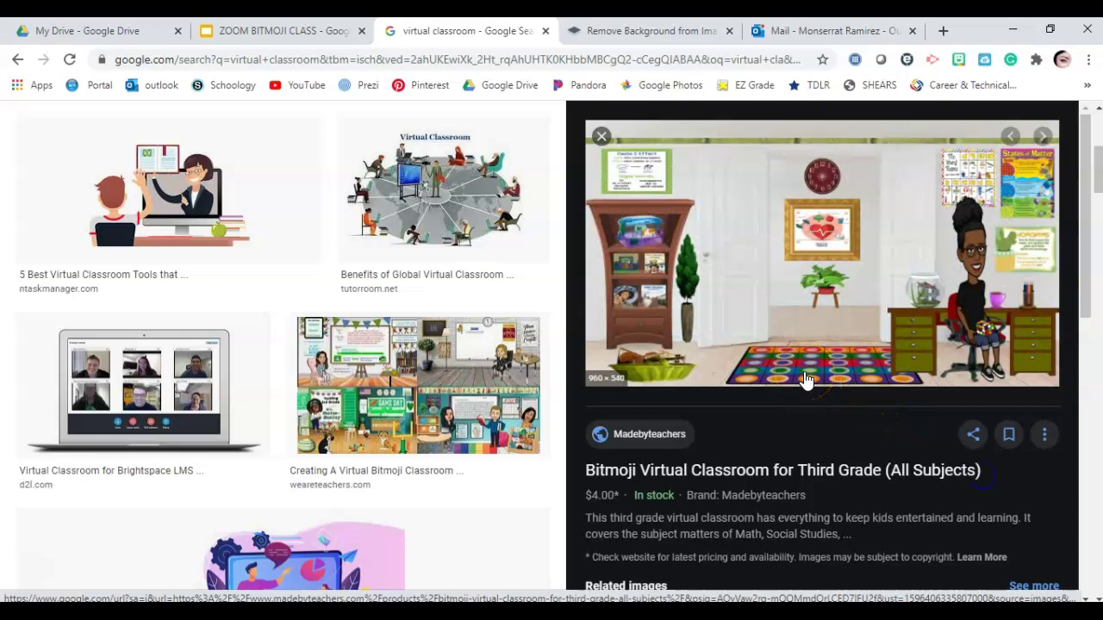
Examine more related examples, viewing "Editable Virtual Bitmoji Classroom" and the WELCOME classroom from "15 Awesome Virtual Bitmoji Classroom Ideas".
scroll(801, 370, "down", 5)
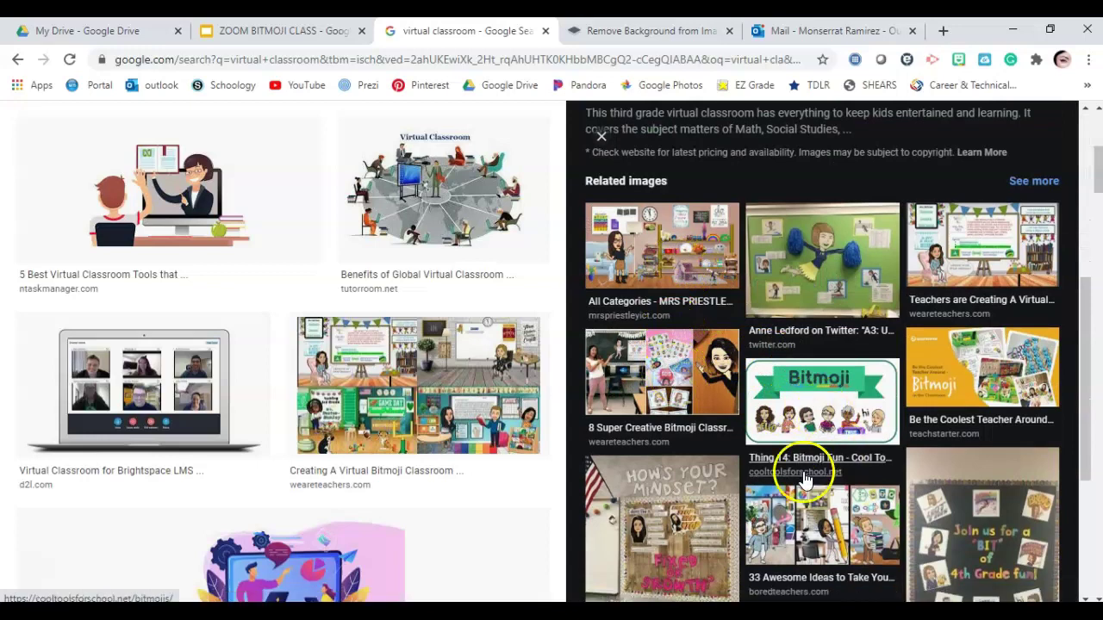
scroll(758, 474, "down", 3)
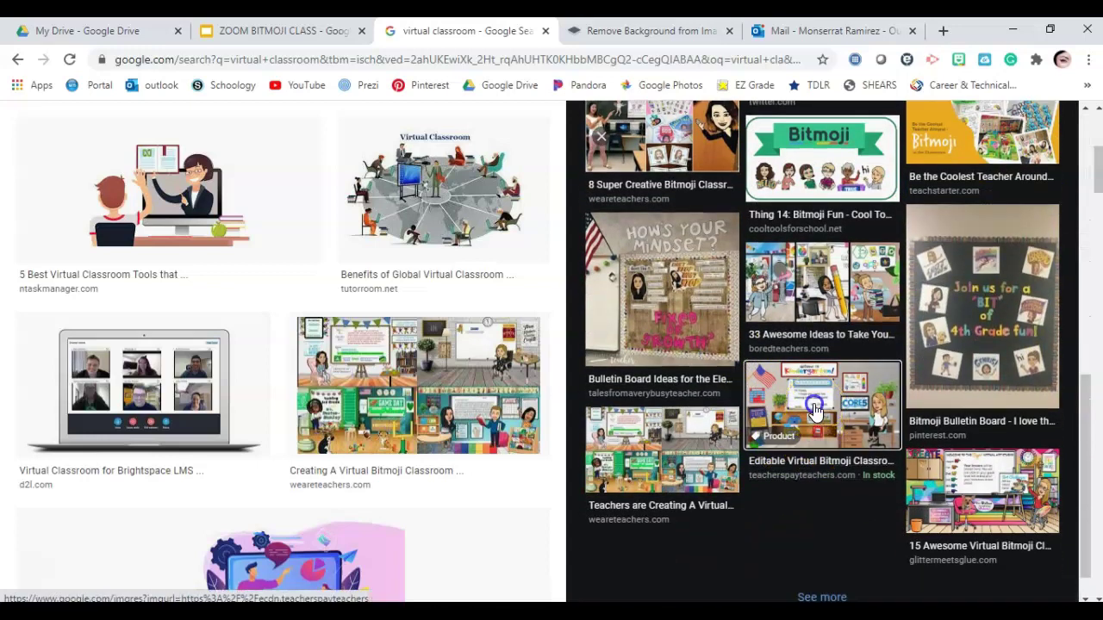
left_click(790, 489)
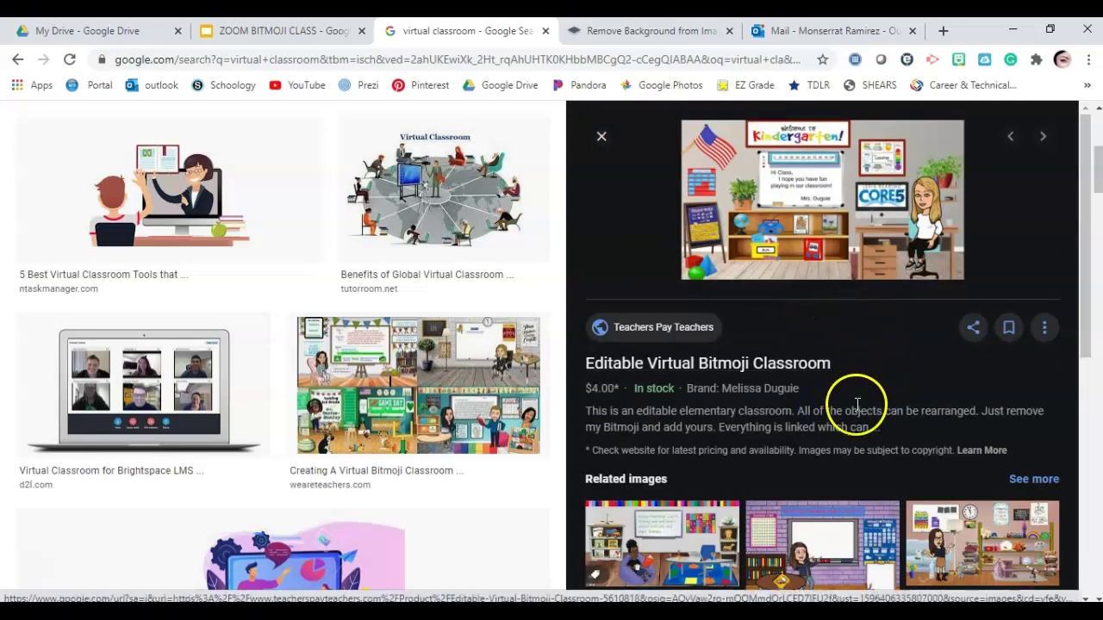
scroll(858, 405, "down", 3)
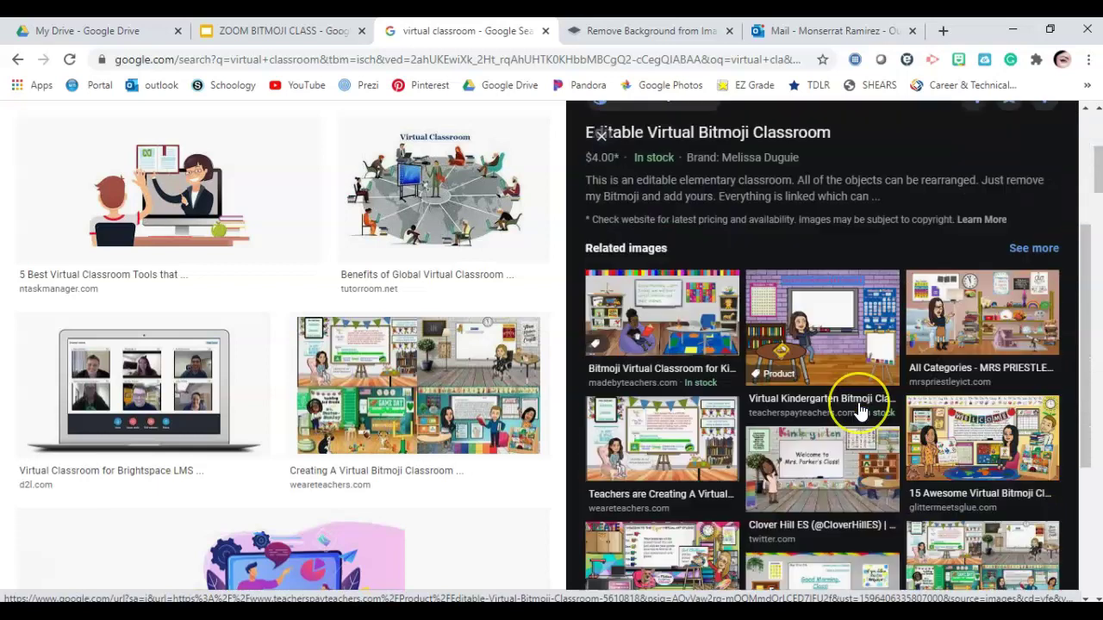
left_click(1039, 439)
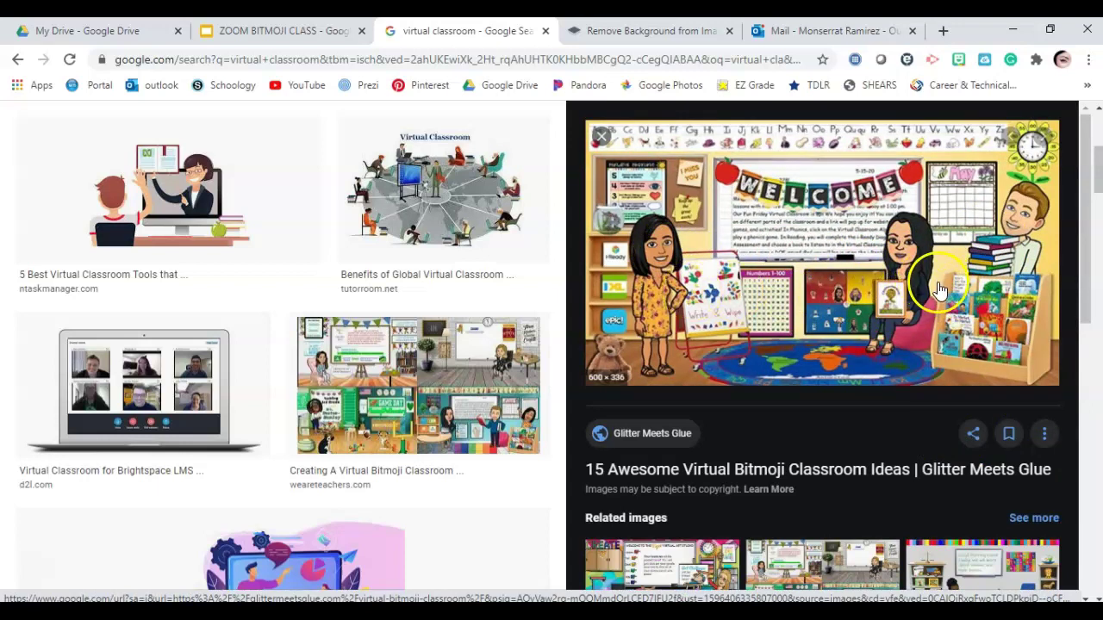
scroll(939, 311, "down", 2)
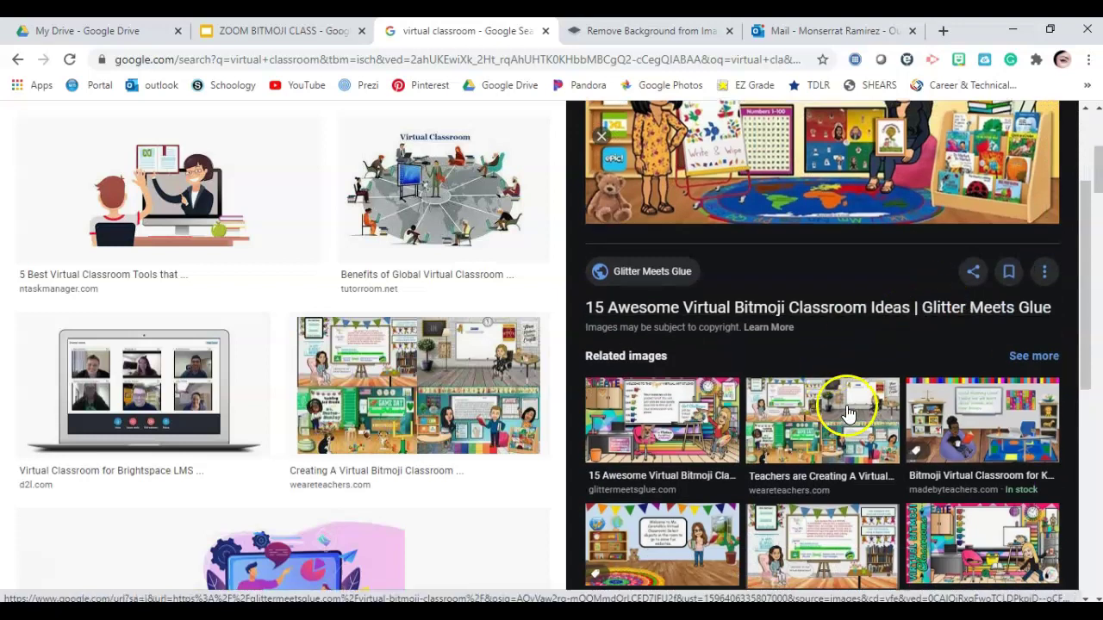
scroll(822, 358, "up", 1)
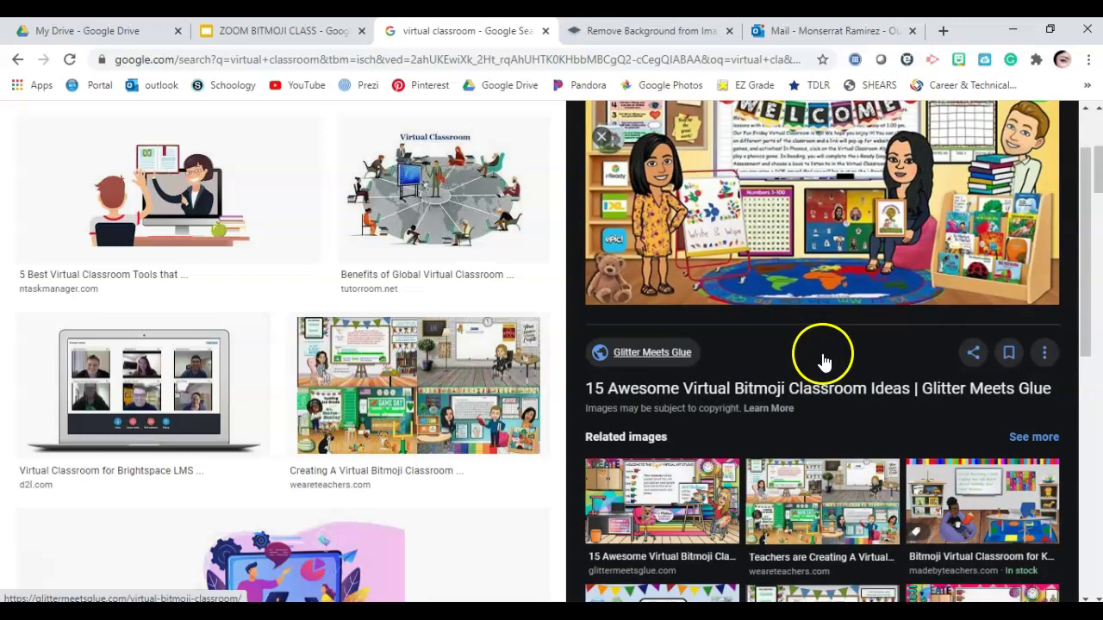
scroll(746, 331, "up", 3)
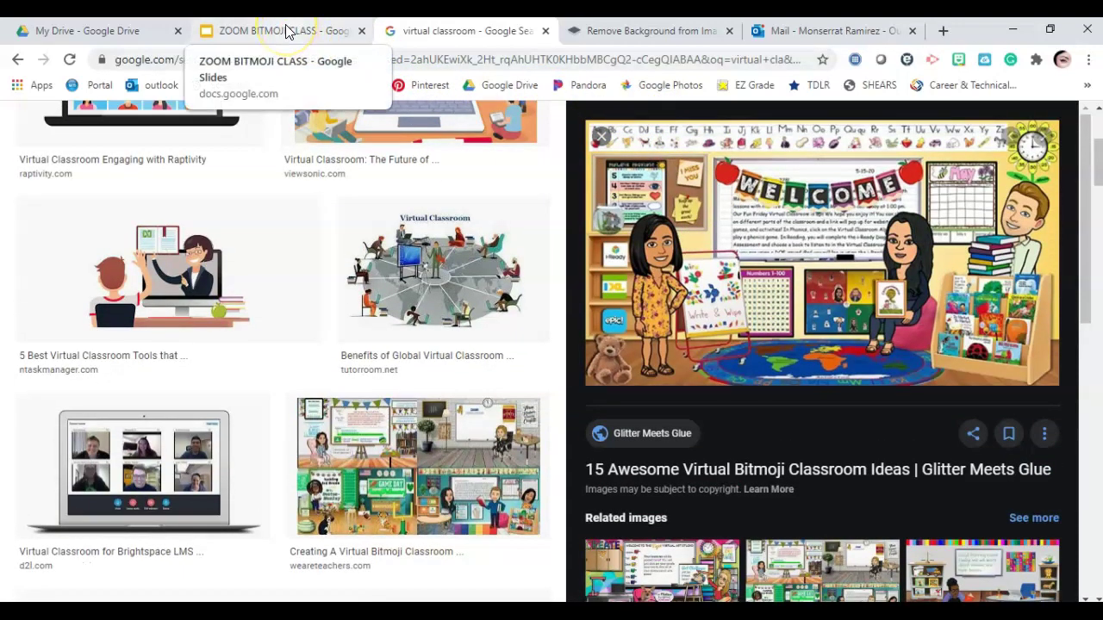
Switch to My Drive and show the options for creating a new Google Slides presentation.
left_click(134, 31)
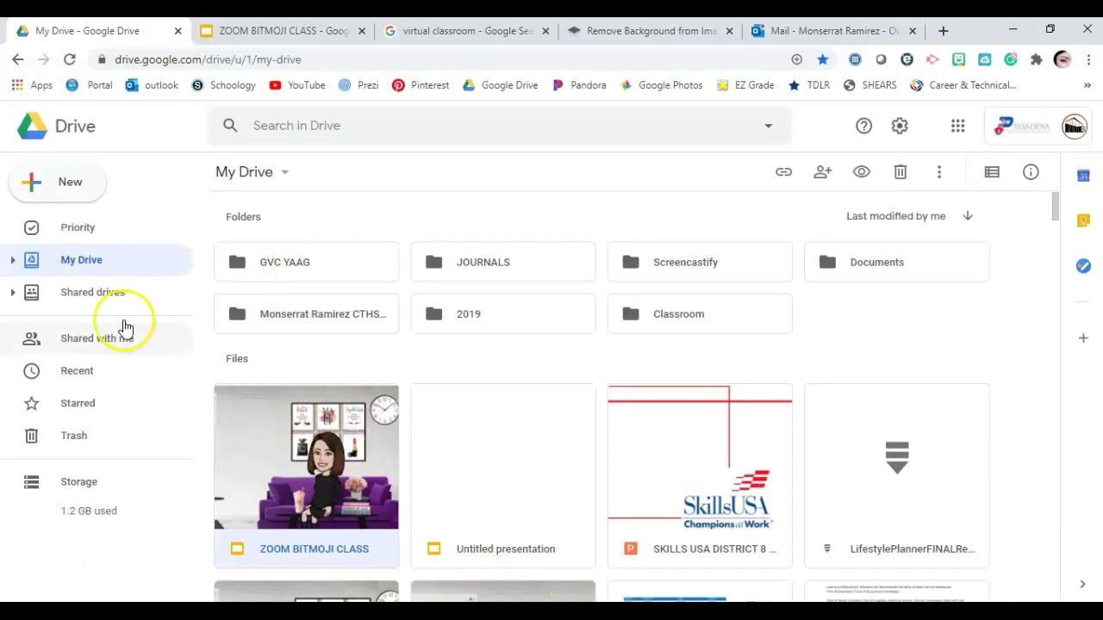
left_click(68, 181)
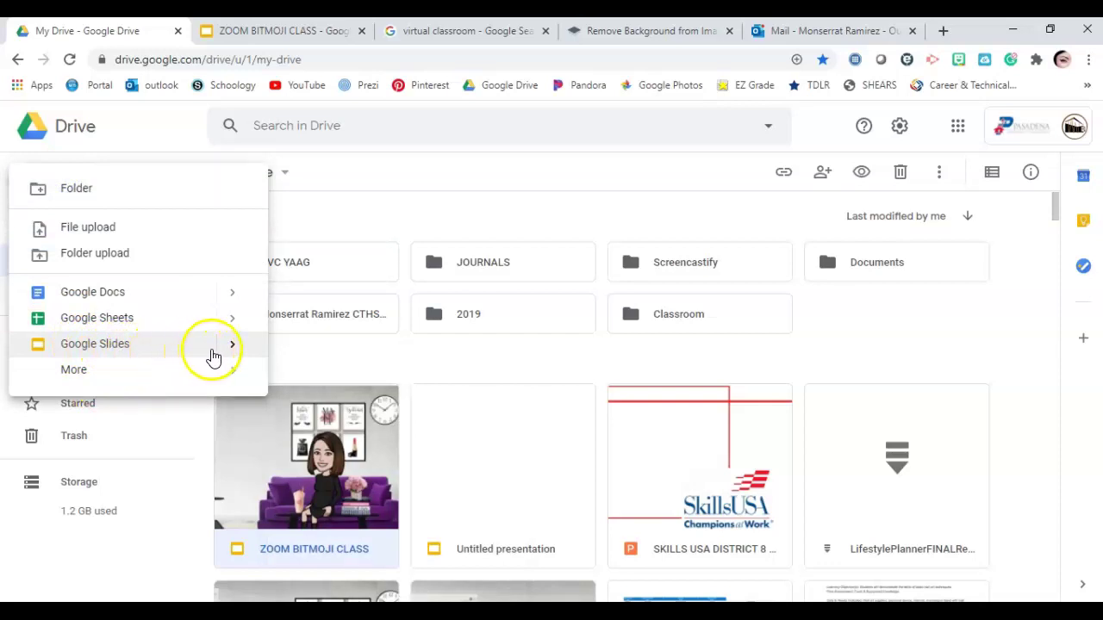
mouse_move(209, 350)
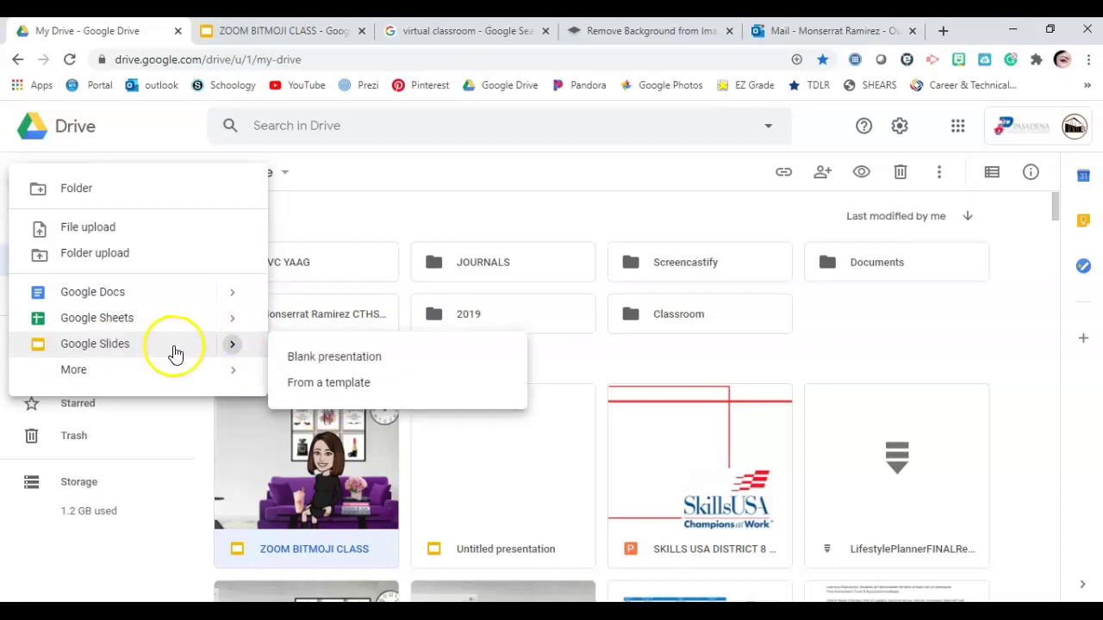
Return to the ZOOM BITMOJI CLASS presentation and go through its classroom slides, ending on slide 2.
left_click(271, 30)
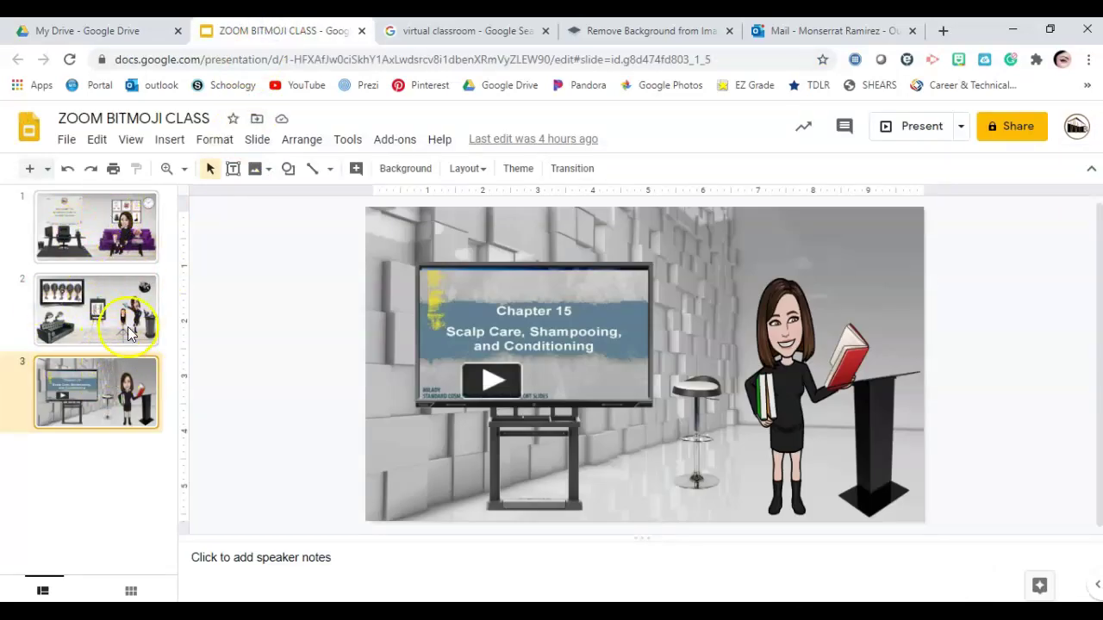
left_click(106, 229)
left_click(98, 325)
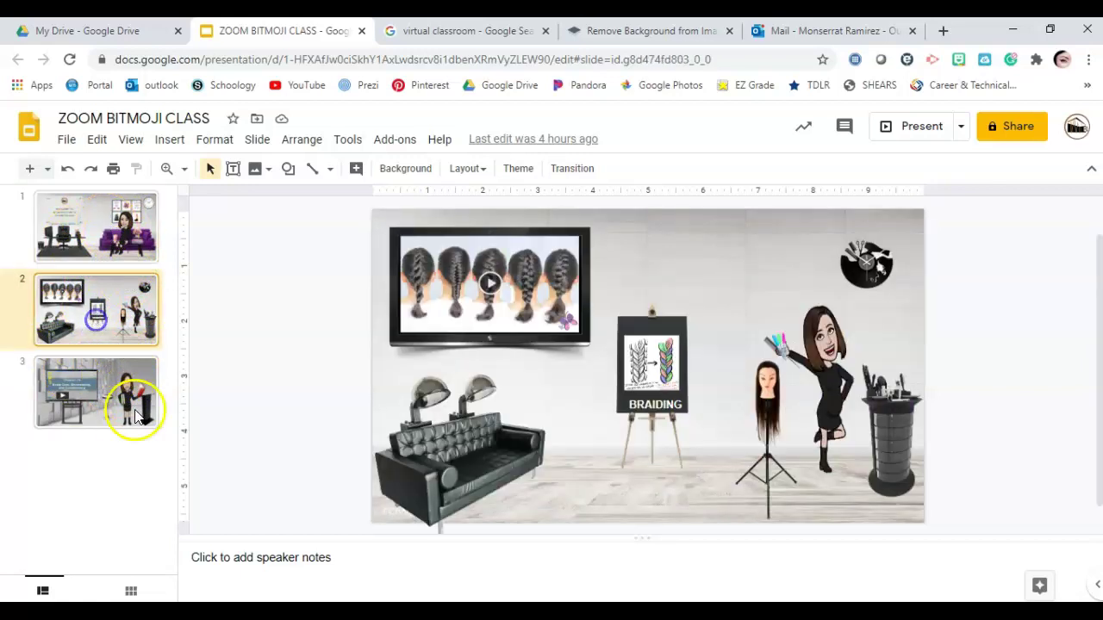
left_click(106, 418)
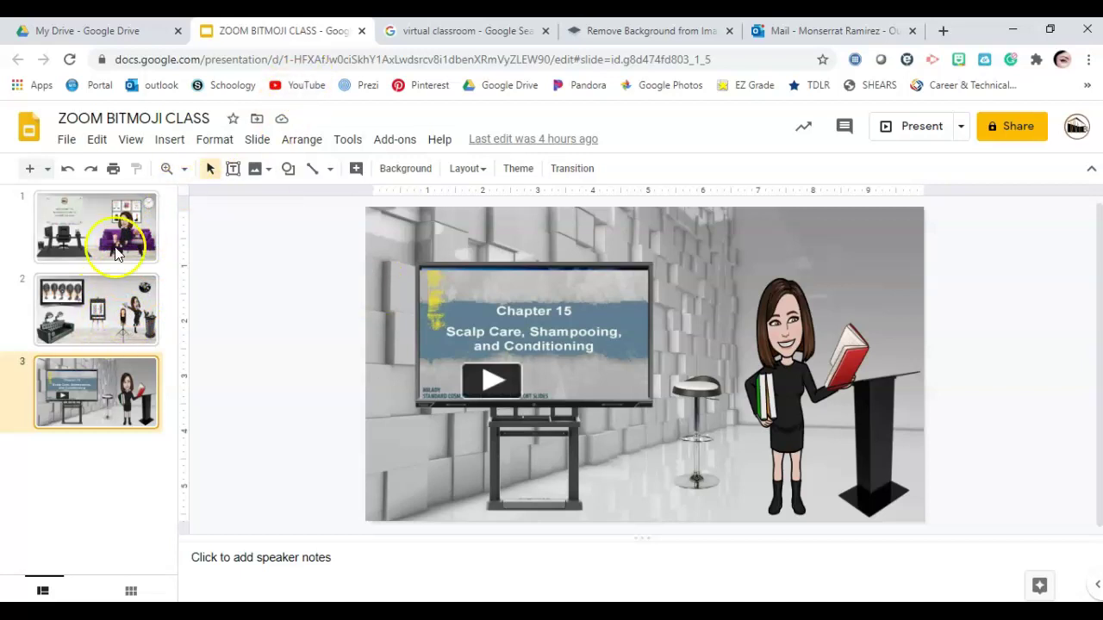
left_click(115, 317)
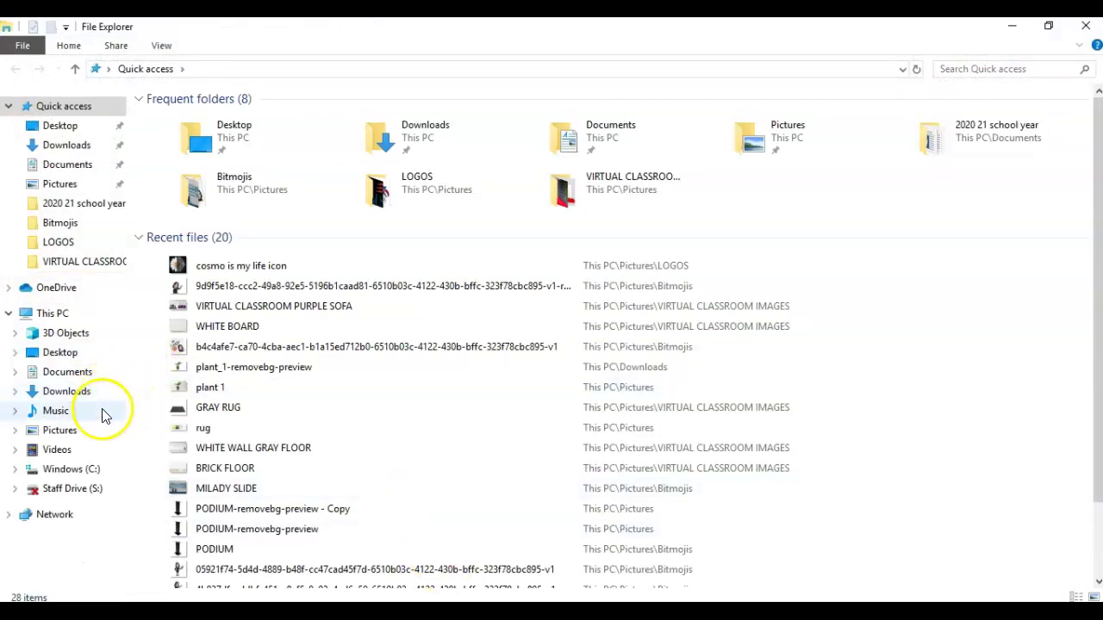
In File Explorer, examine the saved classroom images in the Pictures folder and in its Bitmojis and LOGOS subfolders.
left_click(100, 431)
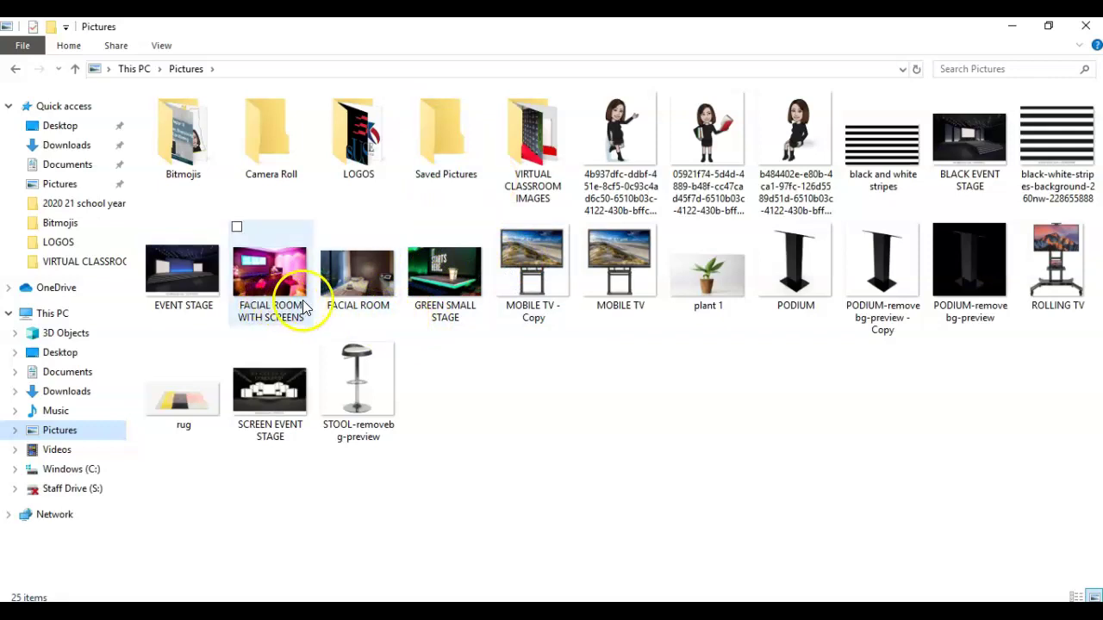
left_click(193, 157)
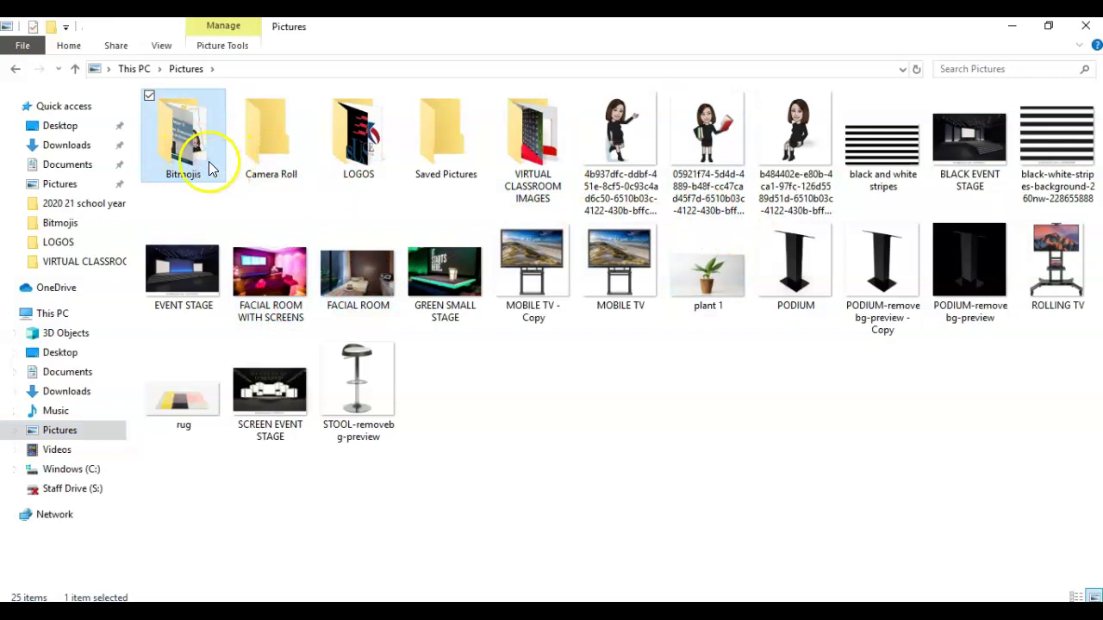
double_click(196, 168)
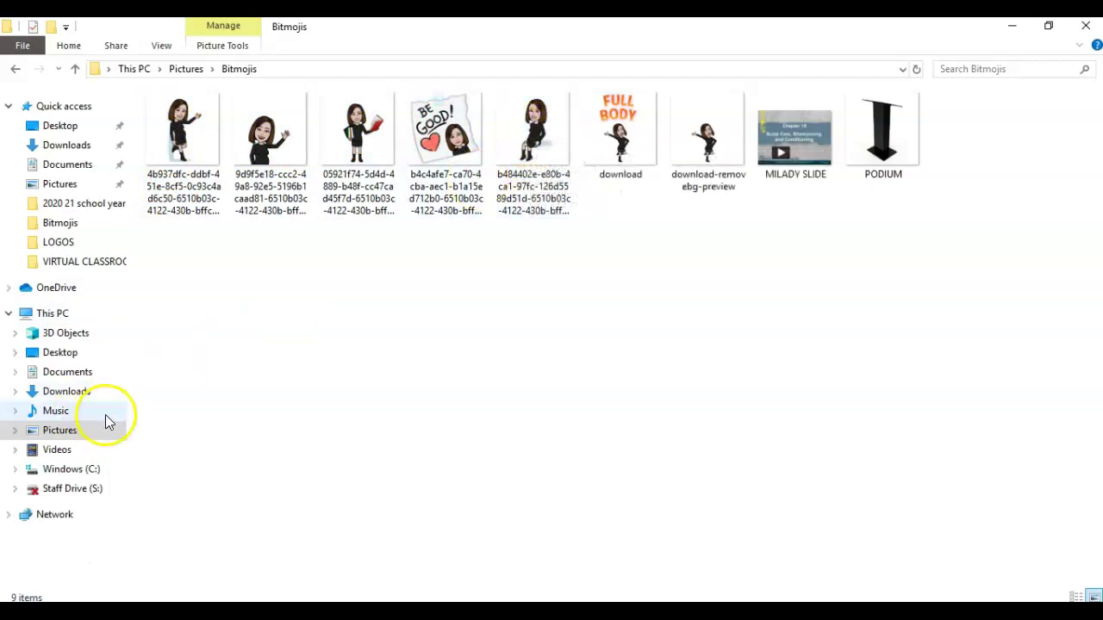
left_click(15, 69)
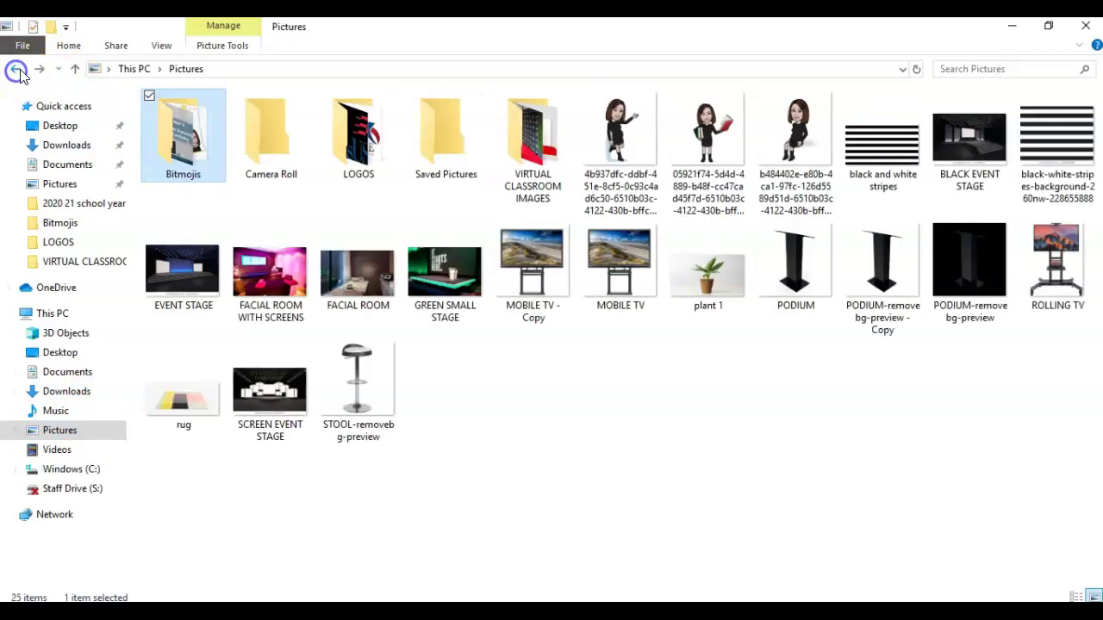
double_click(371, 140)
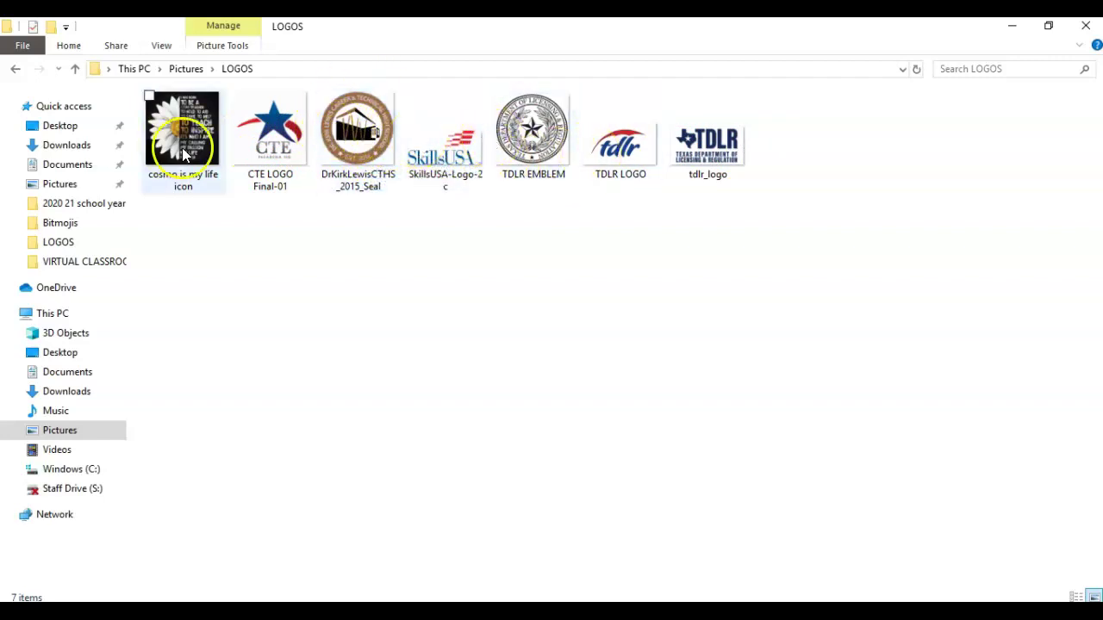
left_click(85, 431)
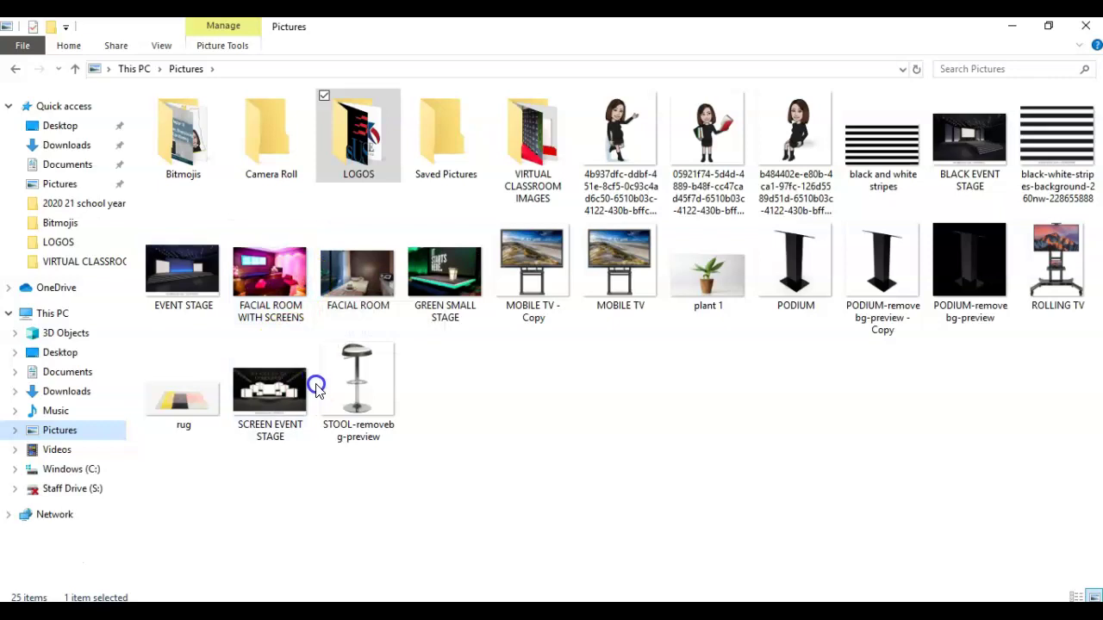
mouse_move(535, 611)
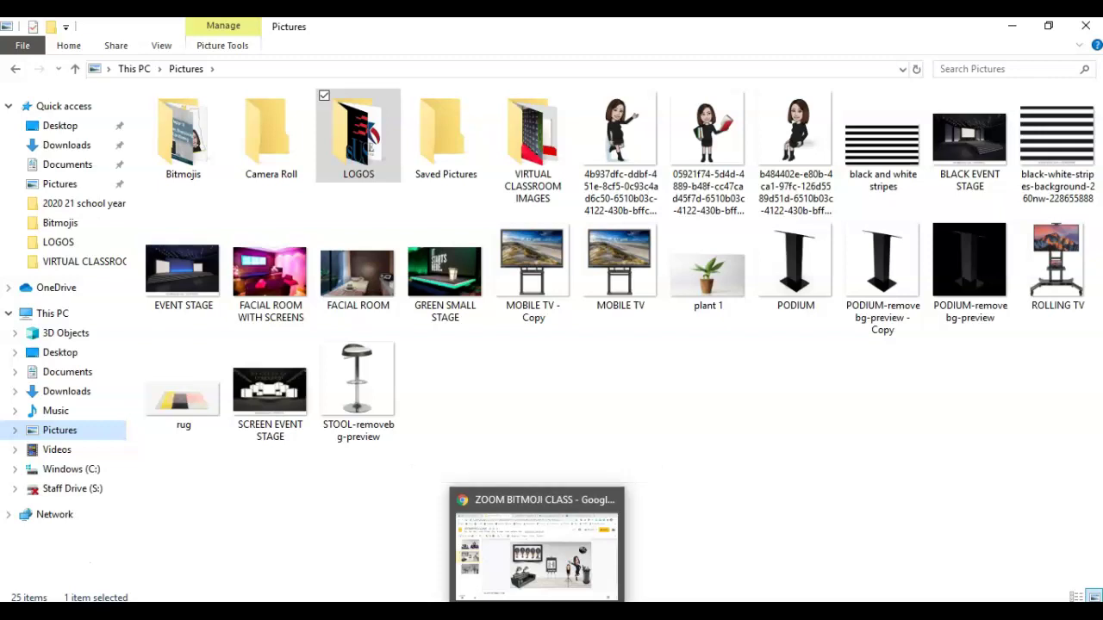
Examine the furniture, decor, floor and wall images saved in the VIRTUAL CLASSROOM IMAGES folder.
double_click(535, 154)
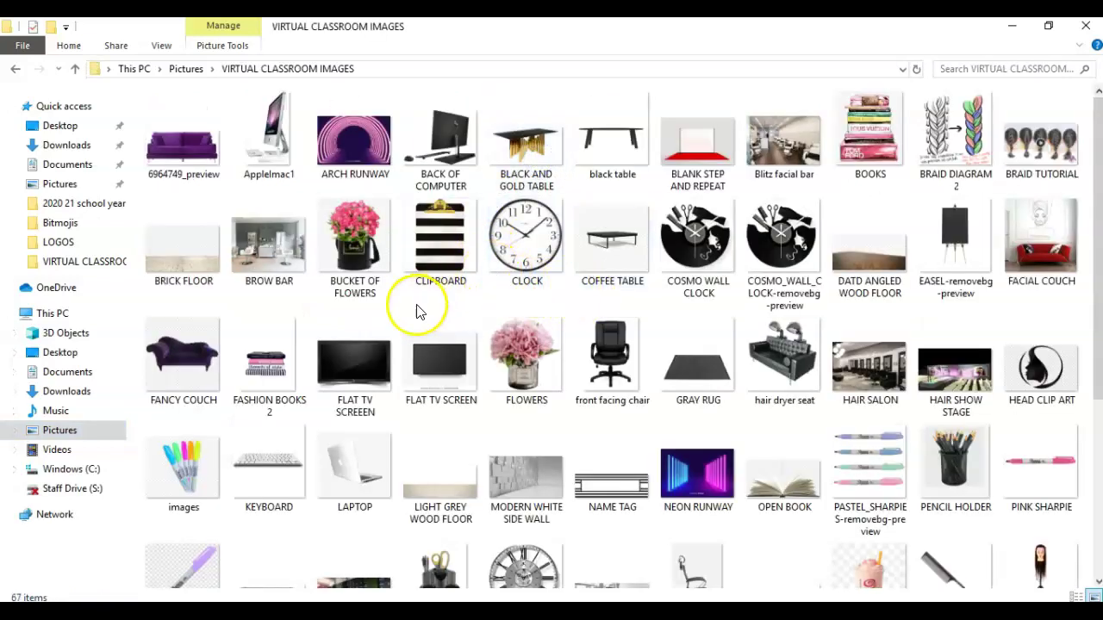
scroll(560, 289, "down", 3)
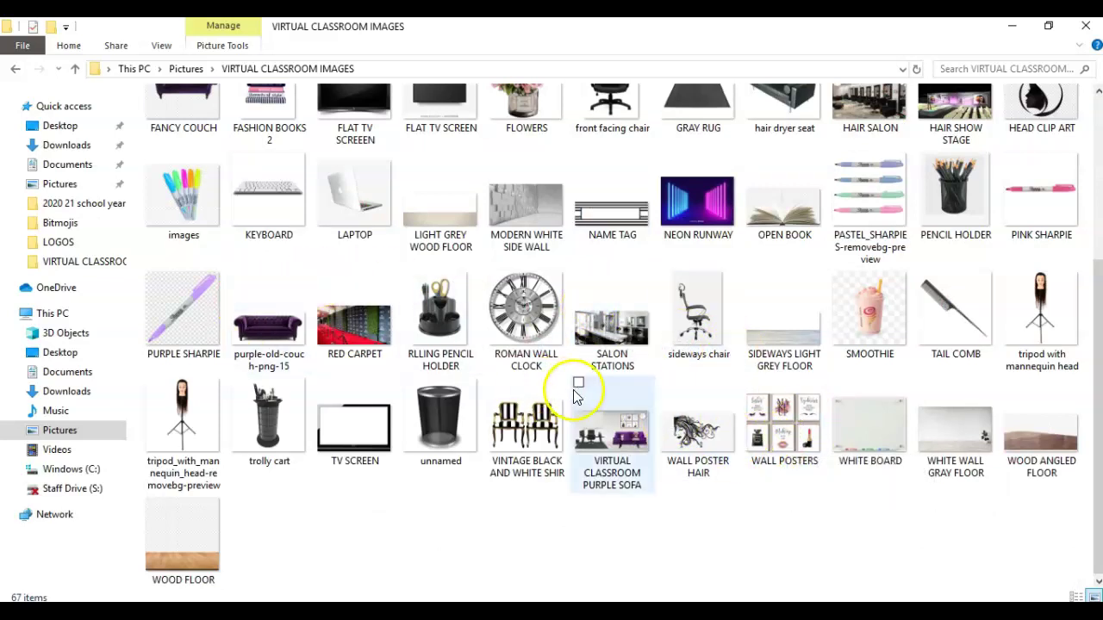
scroll(571, 387, "up", 3)
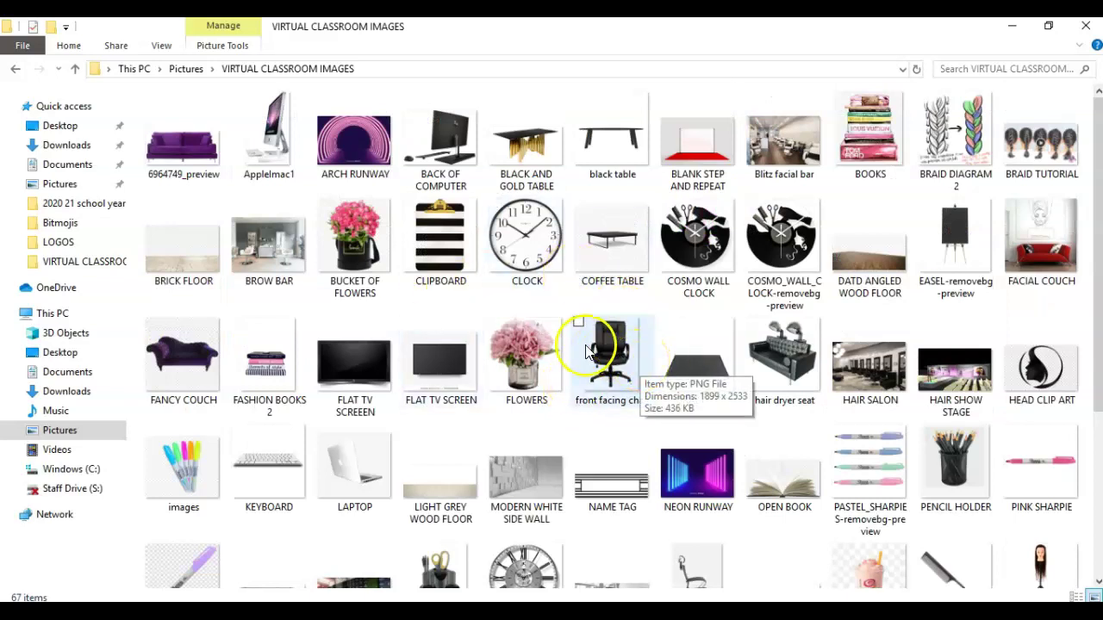
scroll(587, 350, "down", 3)
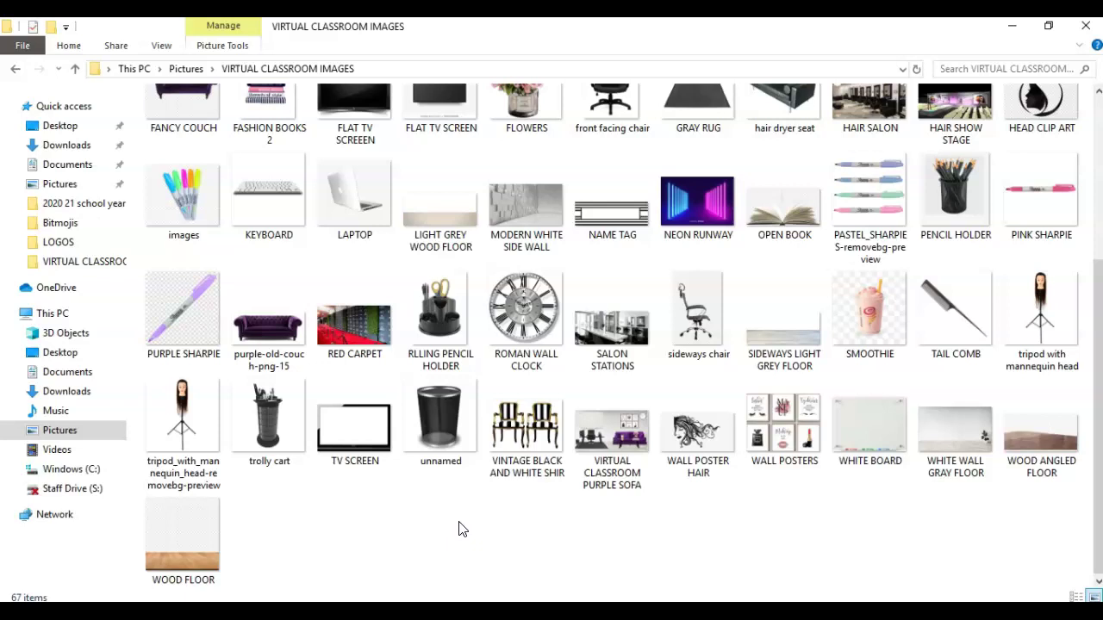
scroll(741, 332, "up", 3)
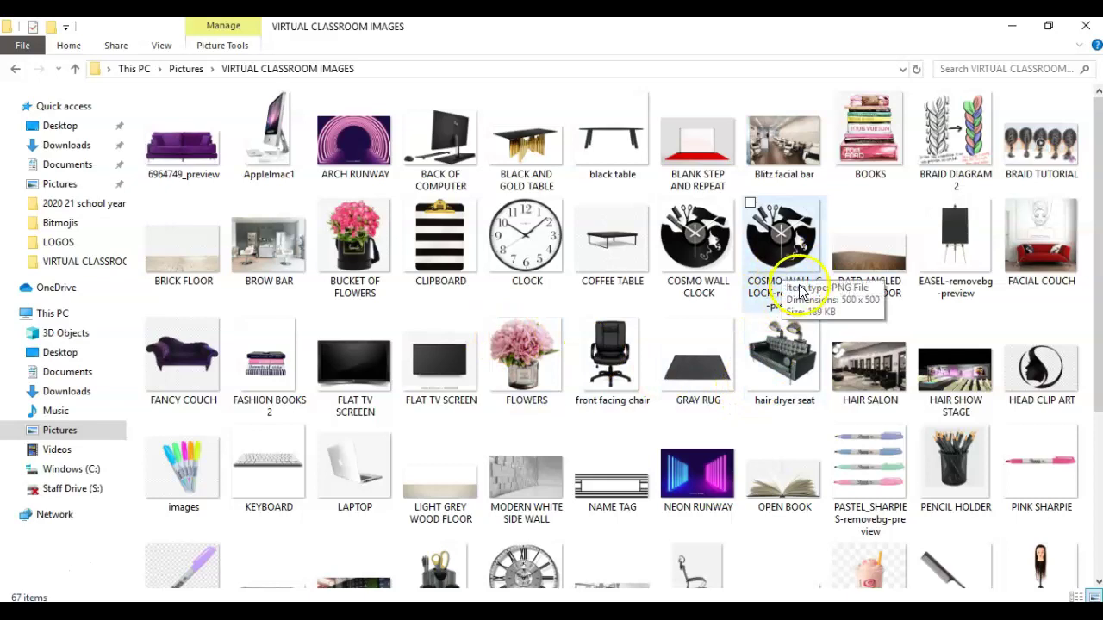
scroll(800, 293, "down", 3)
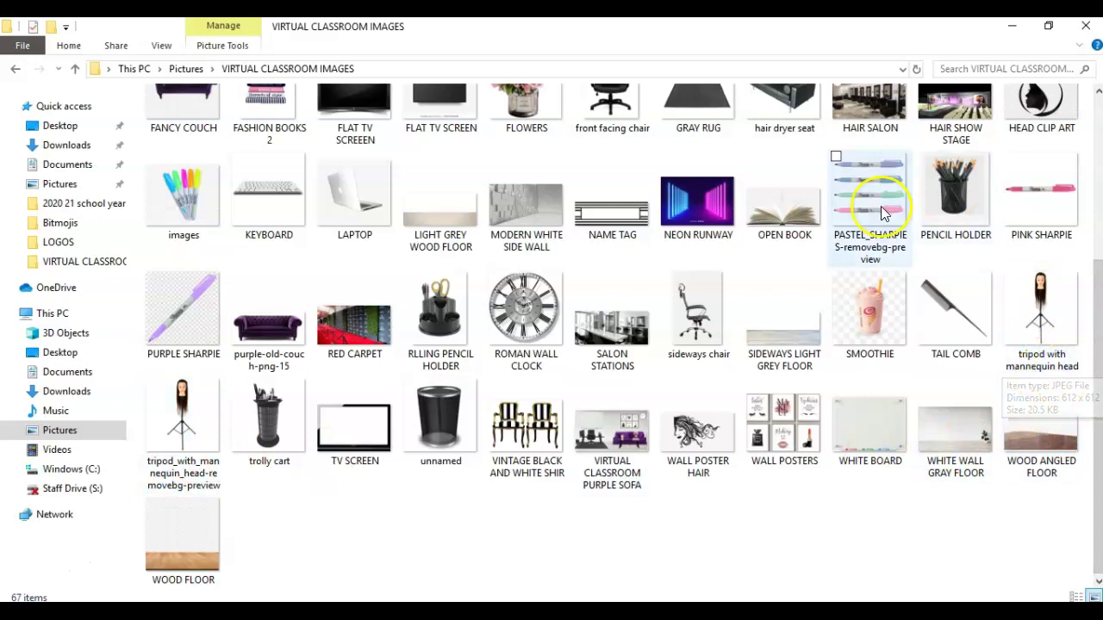
scroll(819, 224, "up", 3)
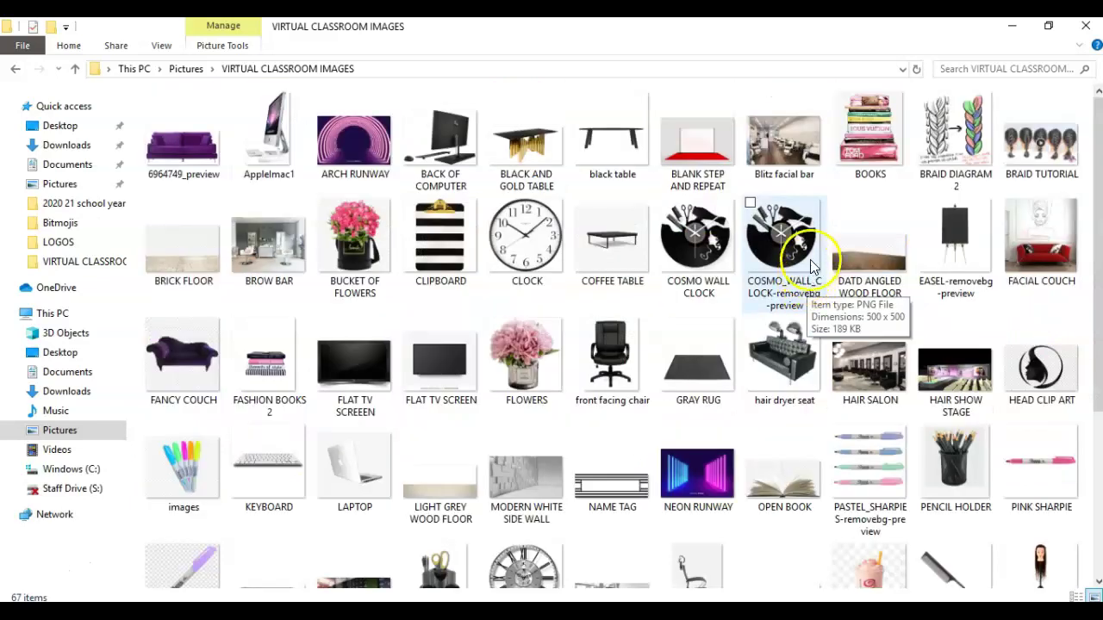
Close the image folder and add a slide with the Blank layout after slide 2 of the ZOOM BITMOJI CLASS presentation.
left_click(1084, 27)
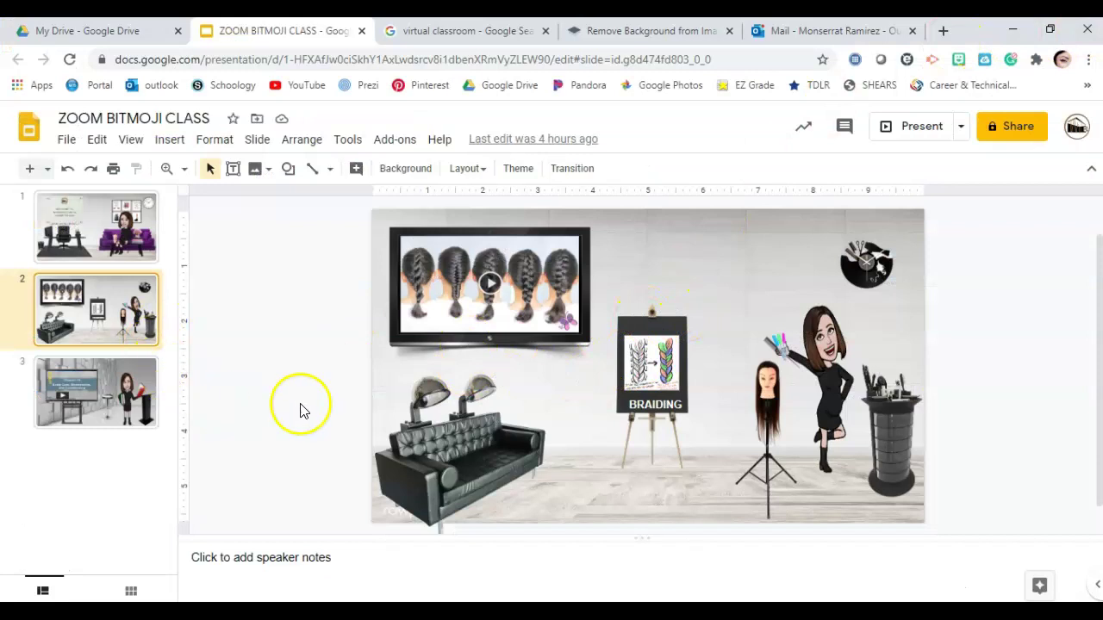
left_click(66, 138)
left_click(65, 139)
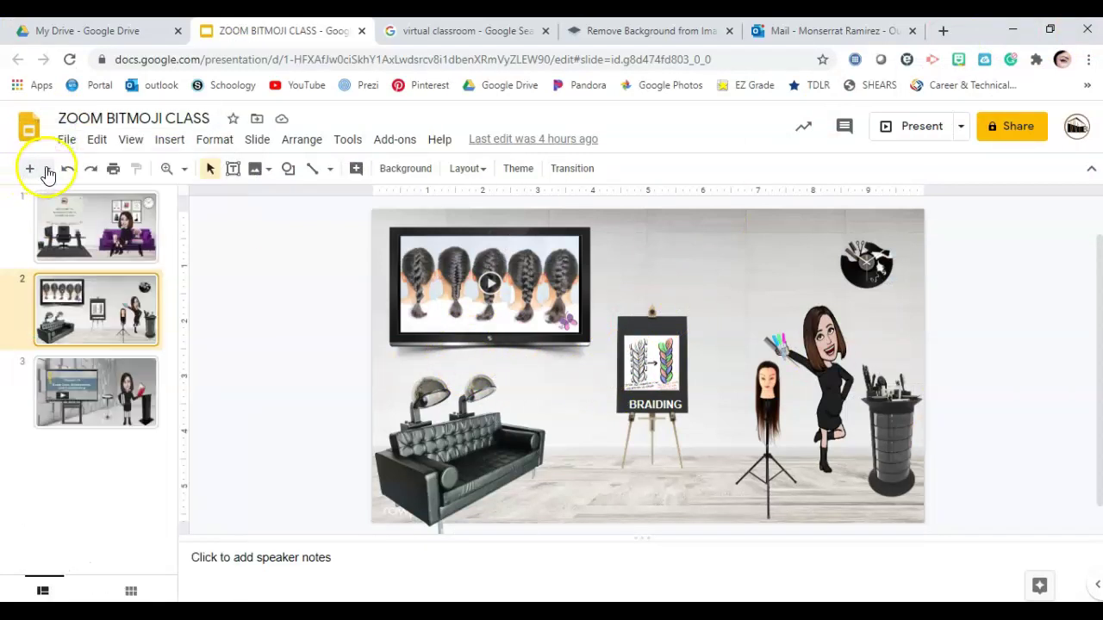
left_click(49, 169)
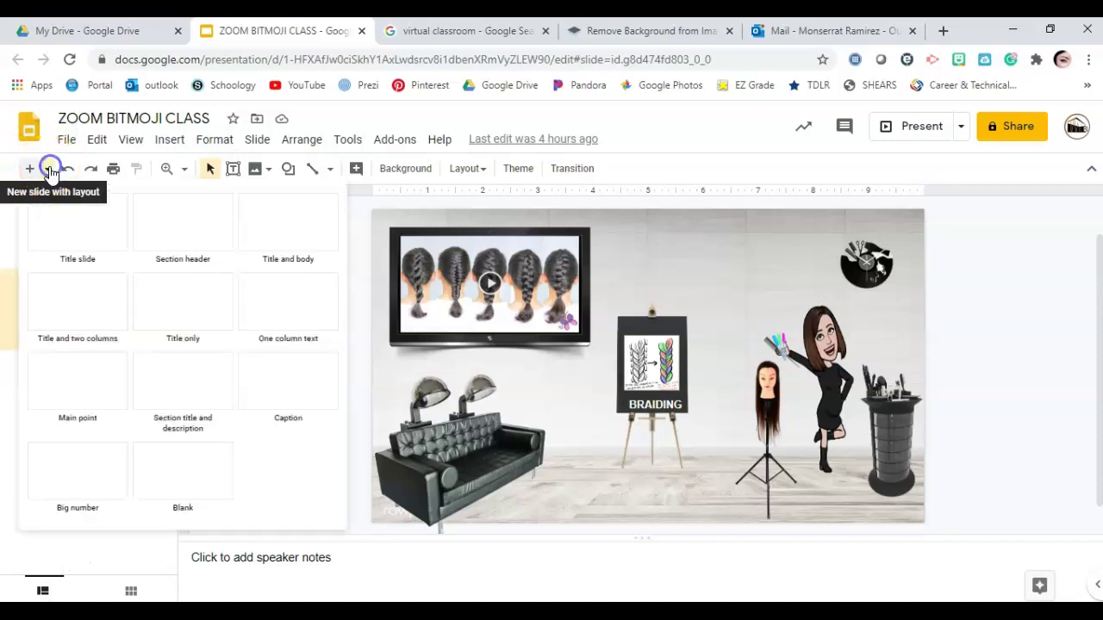
left_click(185, 465)
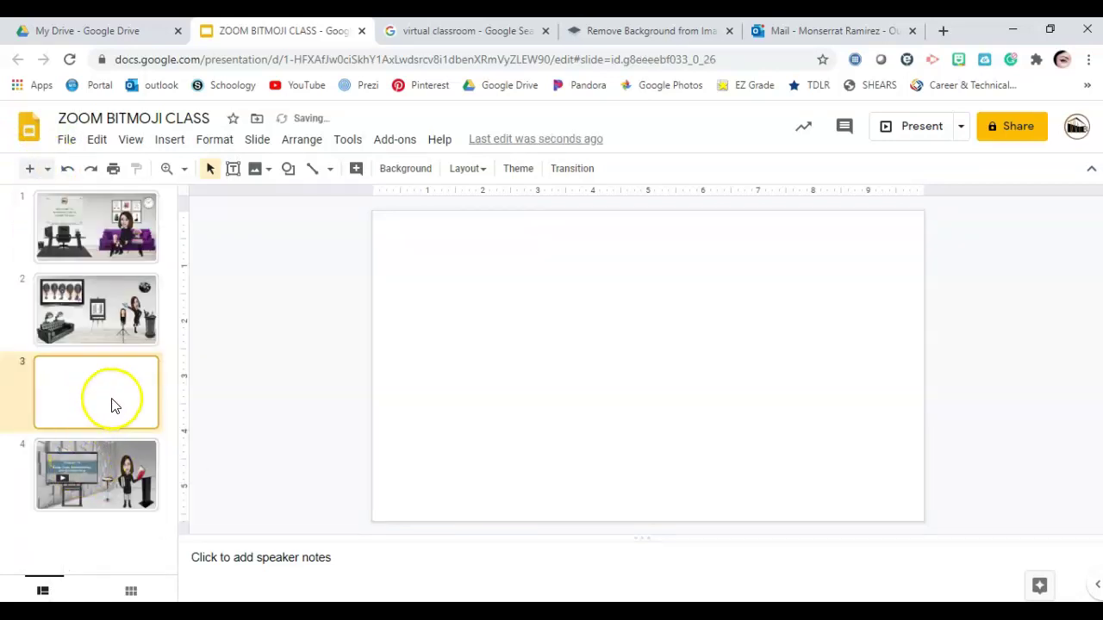